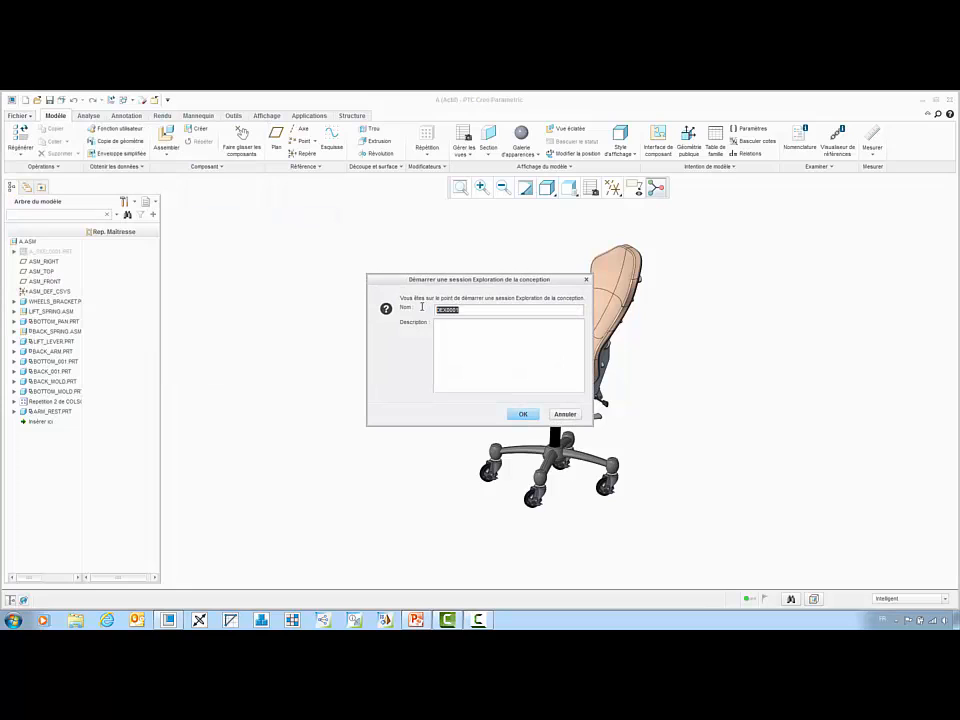
Start a design exploration session named etude_siege.
{"action": "type", "text": "etude_siege"}
{"action": "key", "text": "Return"}
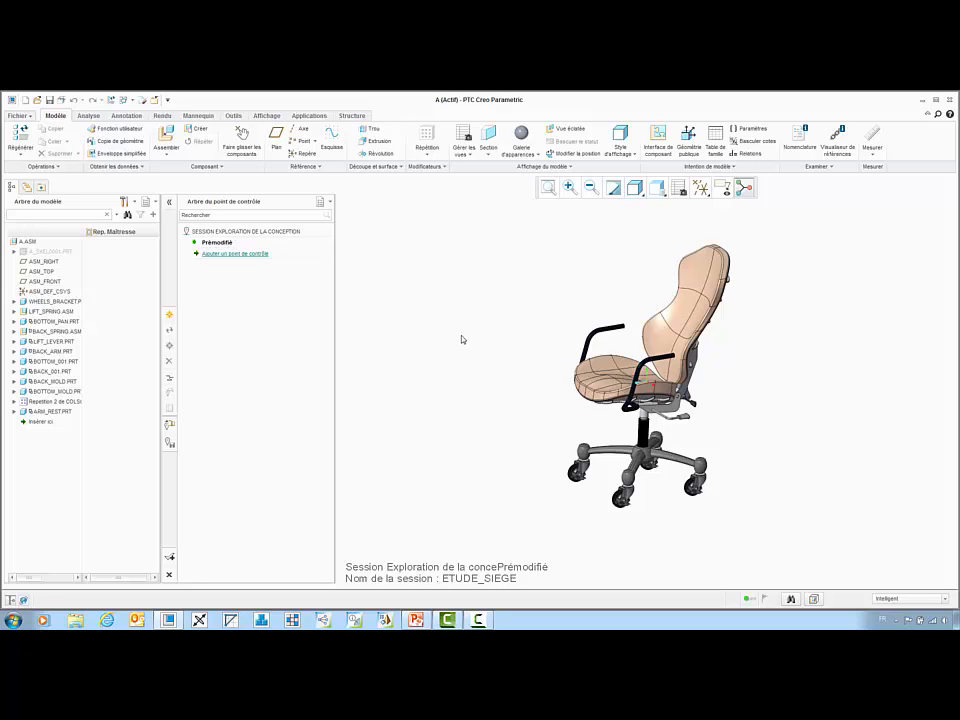
Set the armrest's vertical height dimension in Esquisse 1 of ARM_REST to 250.
{"action": "middle_click_drag", "start_coordinate": [450, 336], "coordinate": [520, 340]}
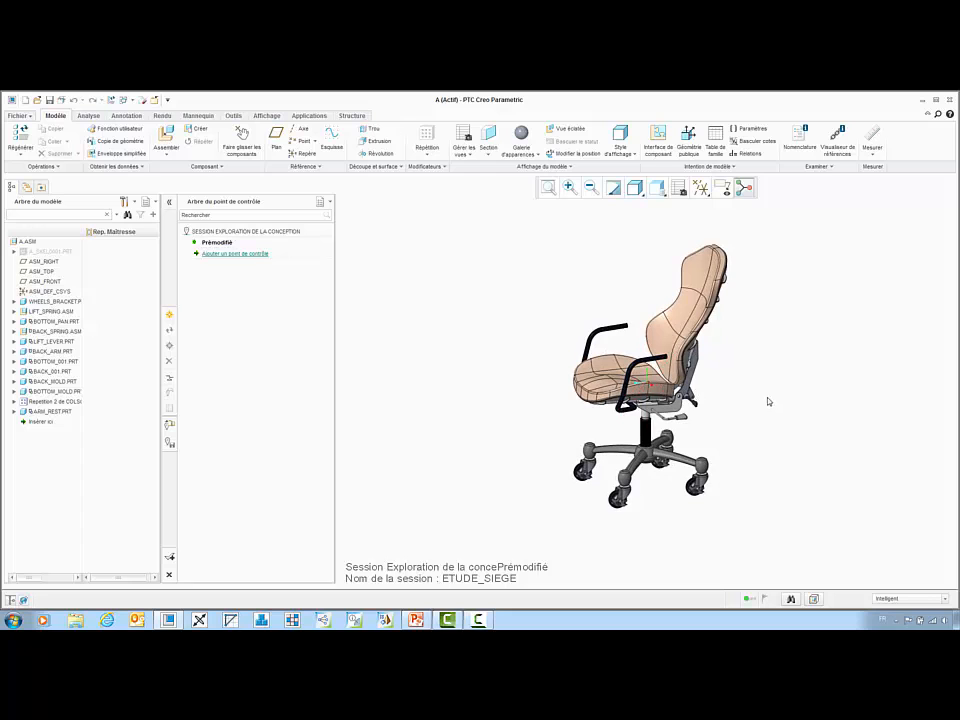
{"action": "scroll", "coordinate": [717, 368], "scroll_direction": "up", "scroll_amount": 3}
{"action": "scroll", "coordinate": [716, 367], "scroll_direction": "up", "scroll_amount": 2}
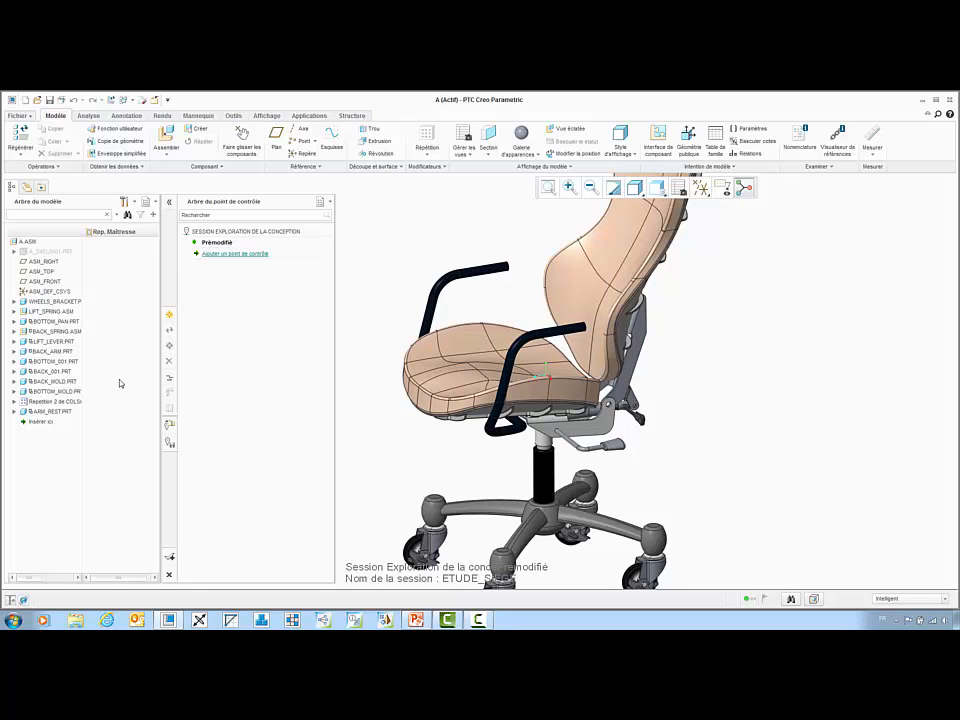
{"action": "left_click", "coordinate": [14, 411]}
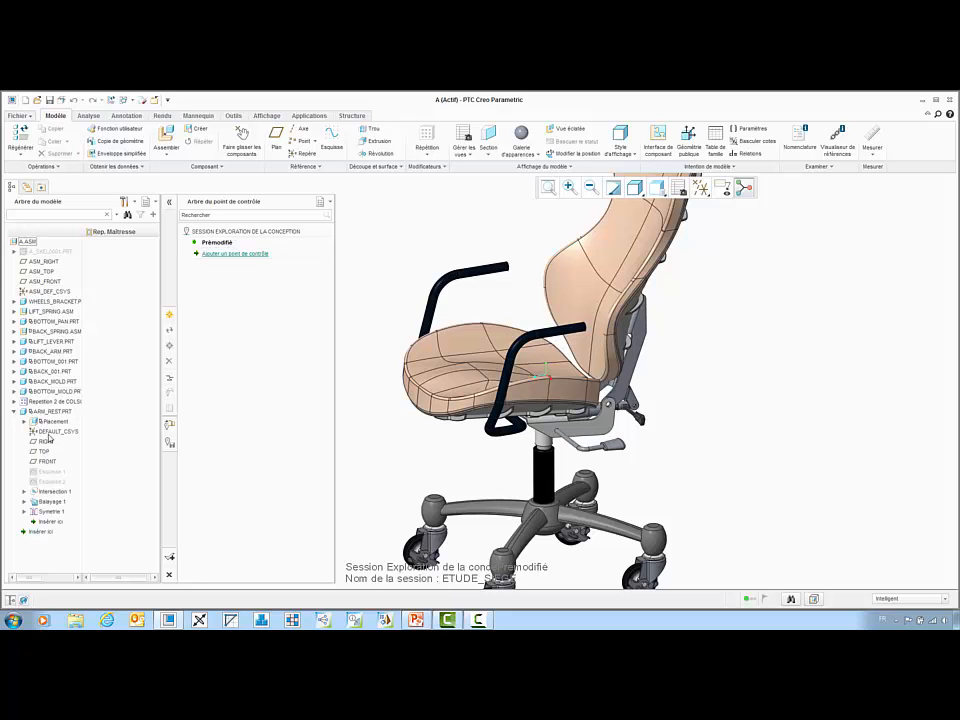
{"action": "right_click", "coordinate": [52, 472]}
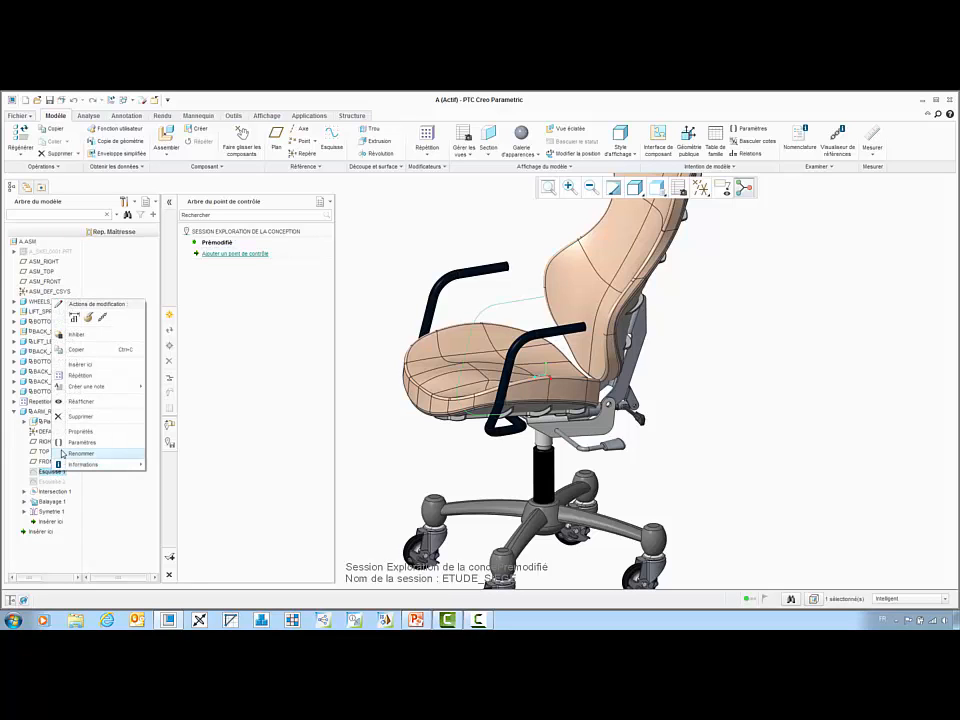
{"action": "left_click", "coordinate": [76, 319]}
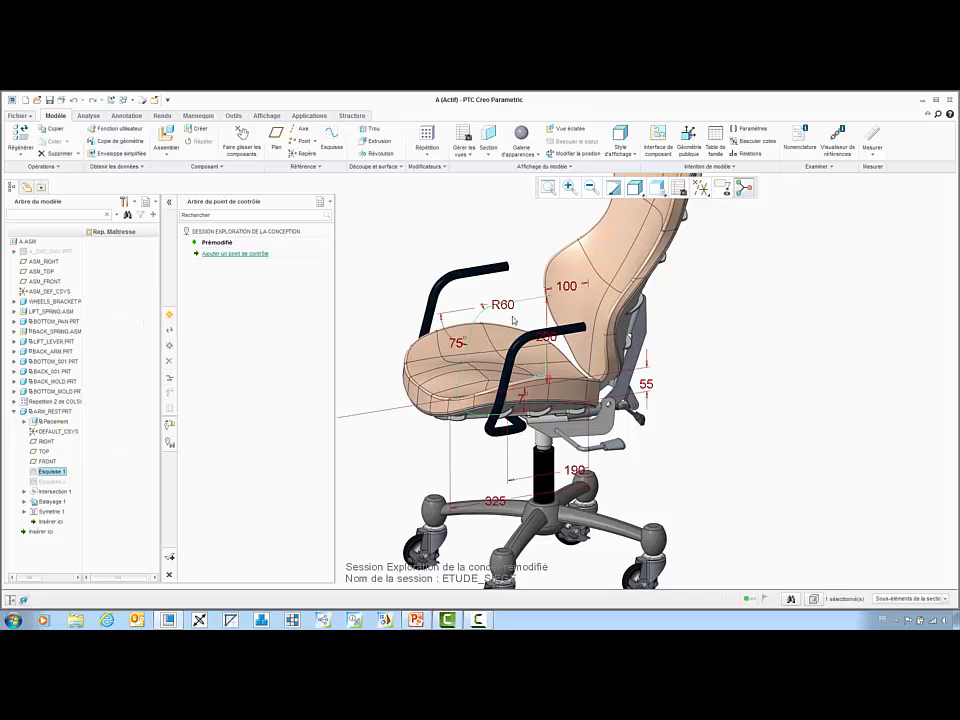
{"action": "left_click", "coordinate": [545, 338]}
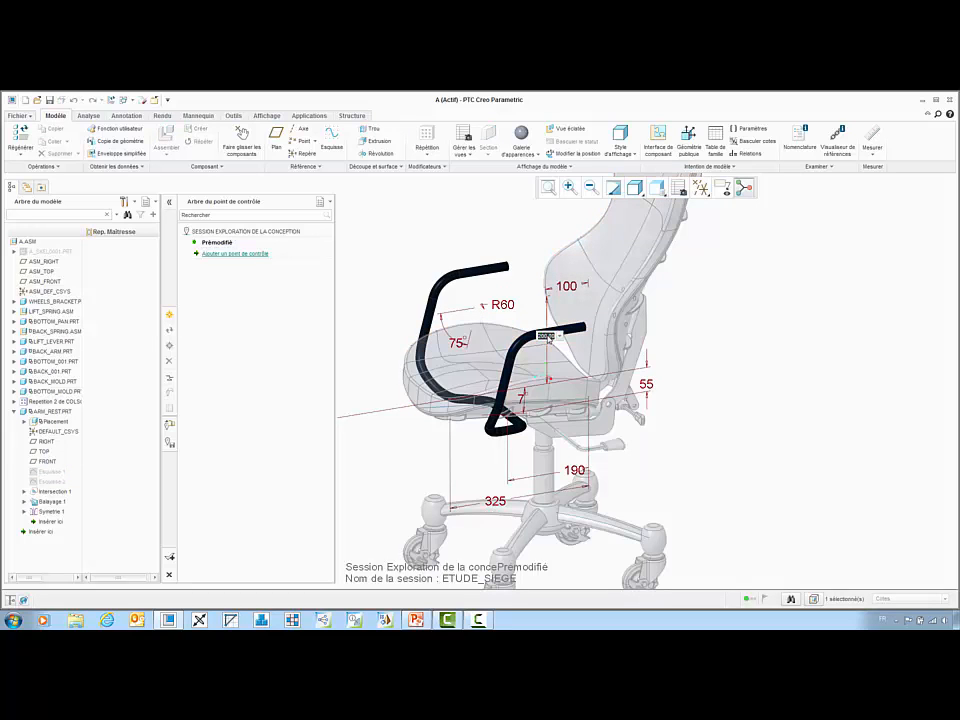
{"action": "type", "text": "250"}
{"action": "key", "text": "Return"}
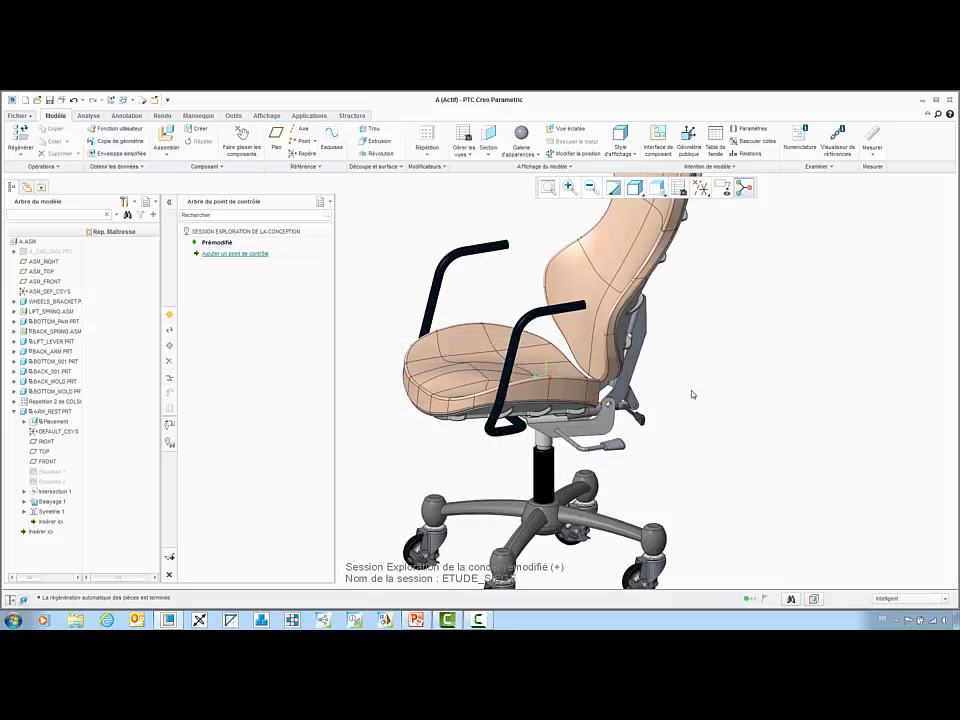
Add a checkpoint named "bras plus haut" to the exploration session.
{"action": "scroll", "coordinate": [685, 405], "scroll_direction": "down", "scroll_amount": 3}
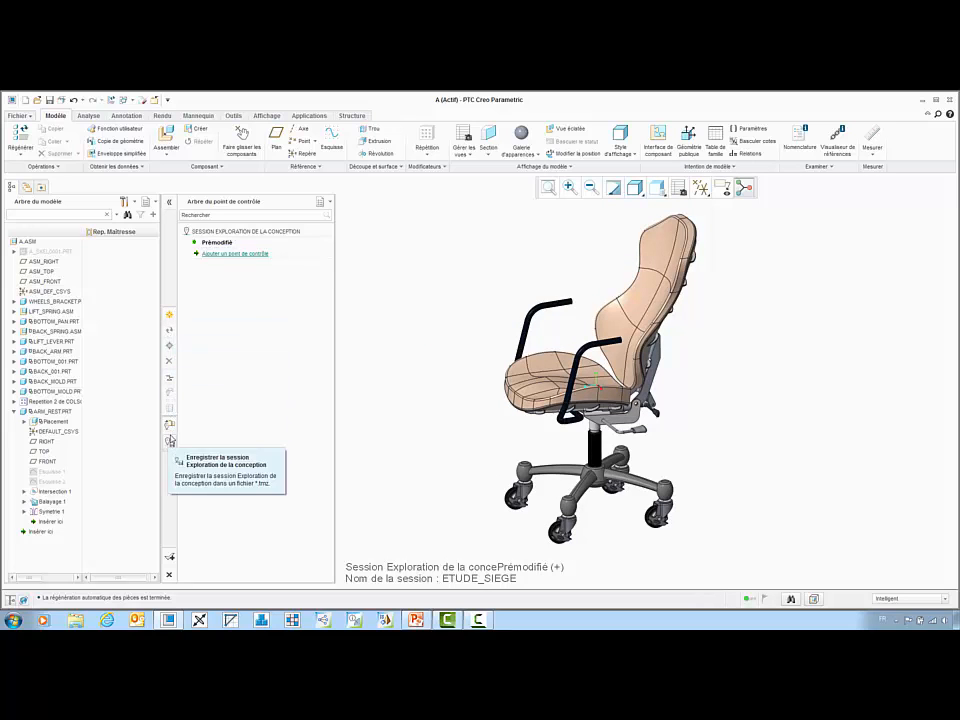
{"action": "left_click", "coordinate": [171, 316]}
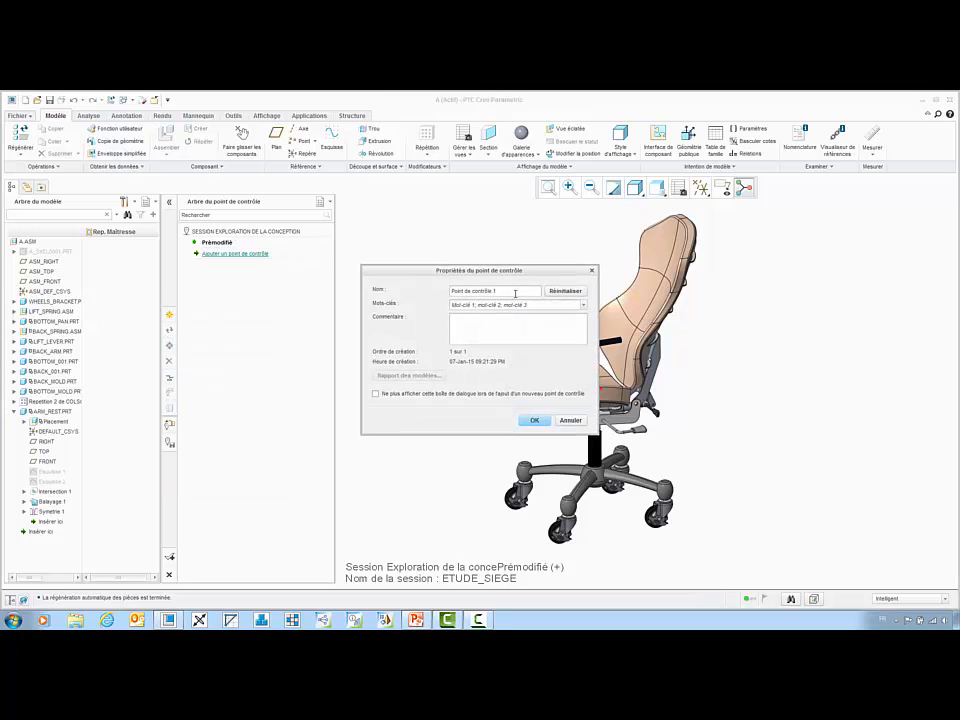
{"action": "left_click_drag", "start_coordinate": [512, 291], "coordinate": [432, 291]}
{"action": "type", "text": "tra"}
{"action": "key", "text": "Tab"}
{"action": "key", "text": "Return"}
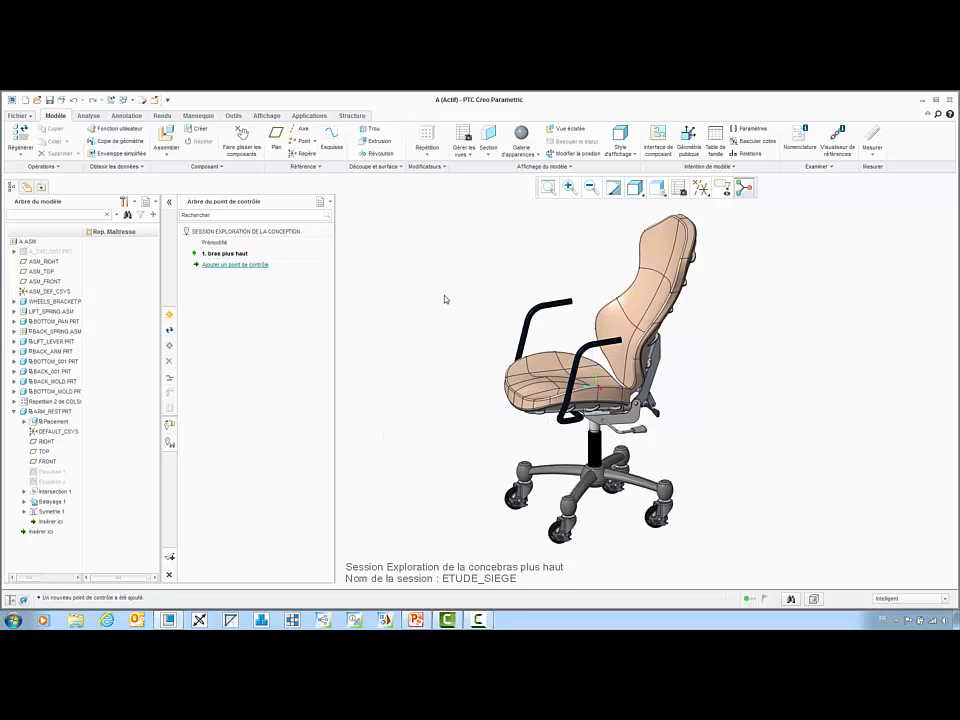
Restore the premodified checkpoint and return to the "bras plus haut" checkpoint to compare the armrest variants.
{"action": "double_click", "coordinate": [222, 243]}
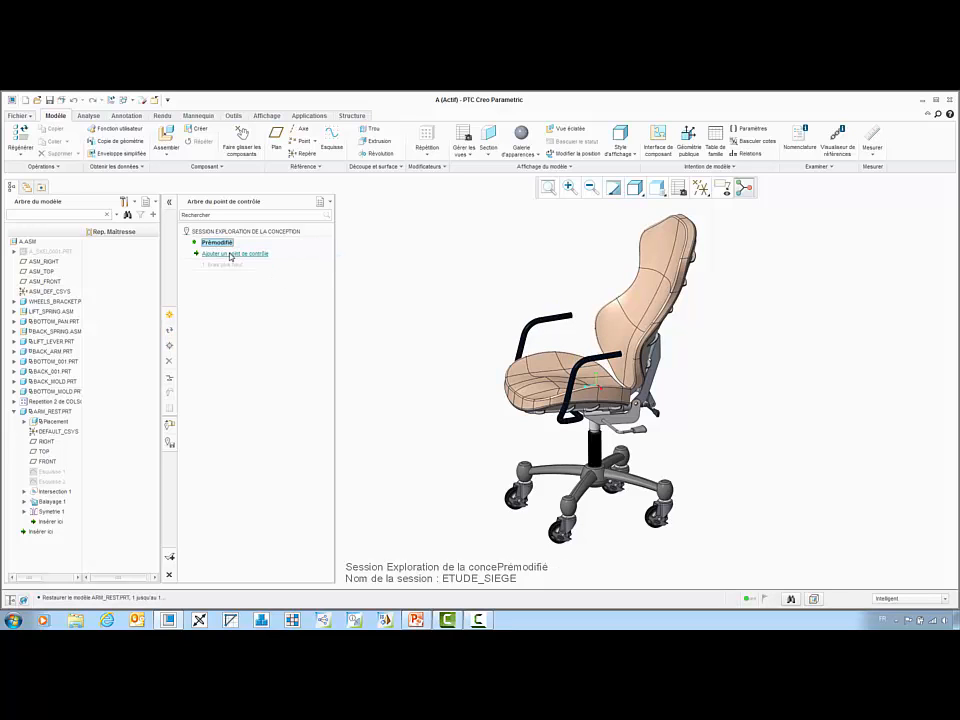
{"action": "right_click", "coordinate": [236, 265]}
{"action": "left_click", "coordinate": [256, 269]}
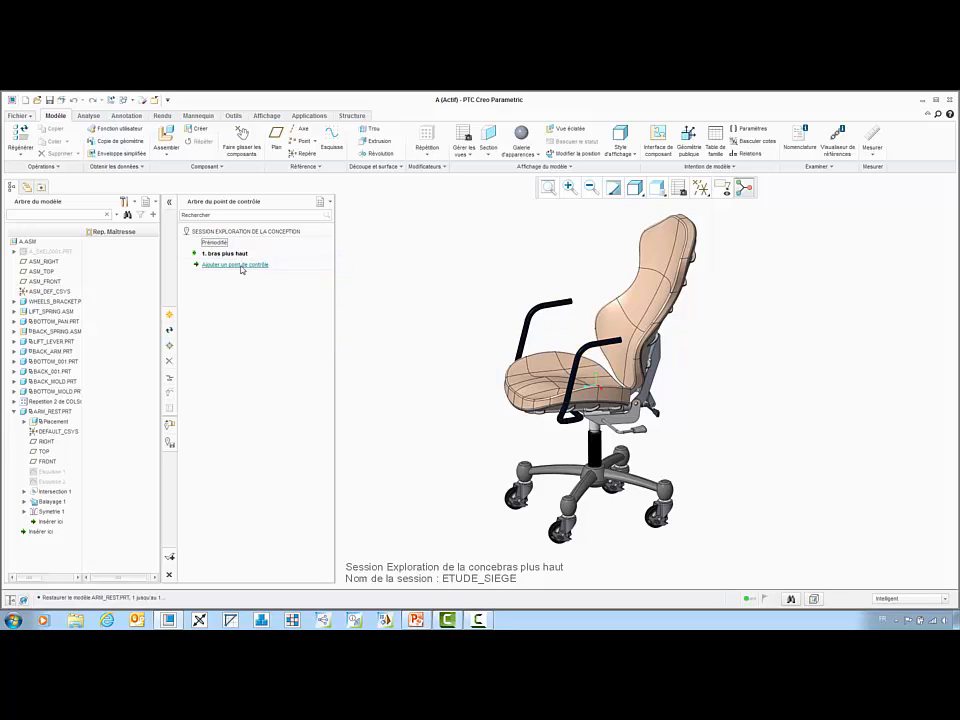
Open the BACK_ARM part from the chair assembly in its own window.
{"action": "middle_click_drag", "start_coordinate": [504, 407], "coordinate": [467, 392]}
{"action": "left_click", "coordinate": [638, 388]}
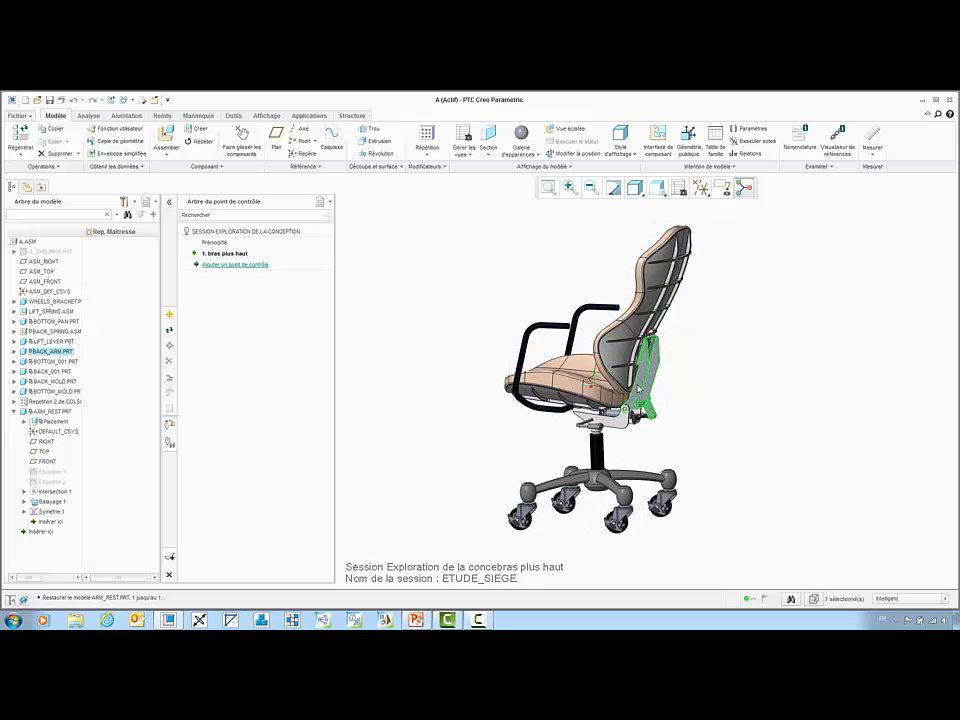
{"action": "right_click", "coordinate": [638, 388]}
{"action": "left_click", "coordinate": [662, 152]}
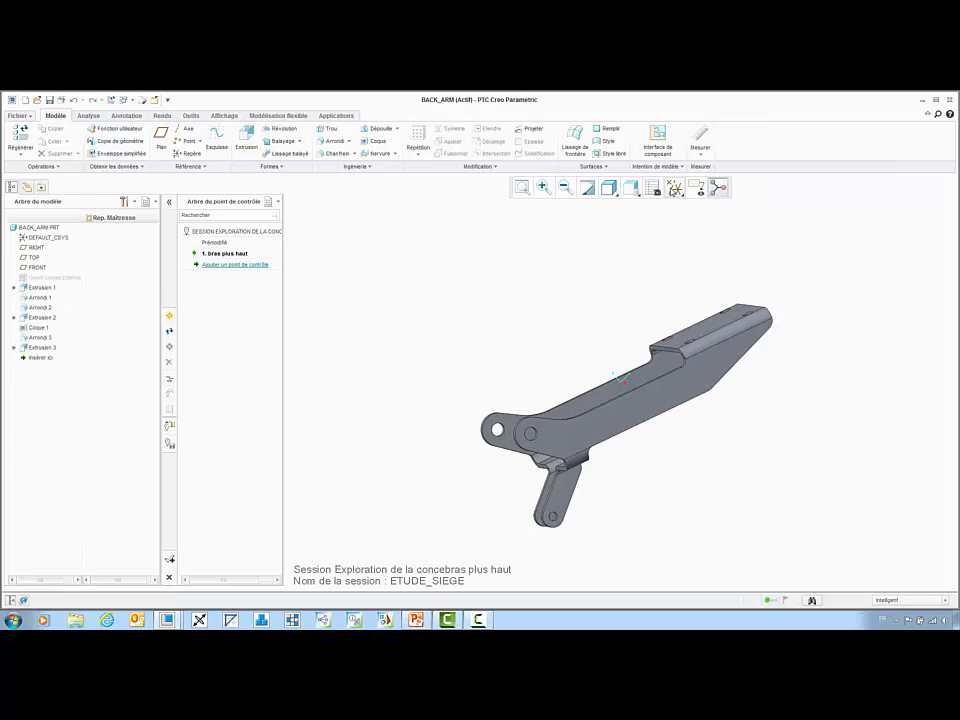
Show the datum planes and place a 20 mm diameter hole on BACK_ARM's side face, with two datum planes as offset references.
{"action": "left_click", "coordinate": [674, 187]}
{"action": "left_click", "coordinate": [700, 251]}
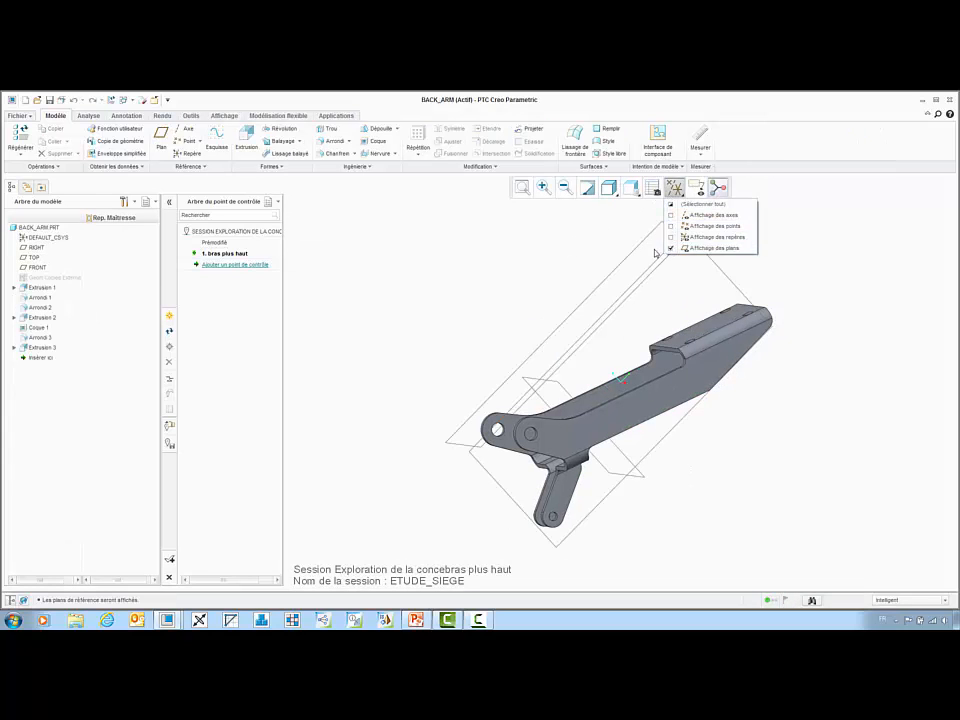
{"action": "left_click", "coordinate": [328, 128]}
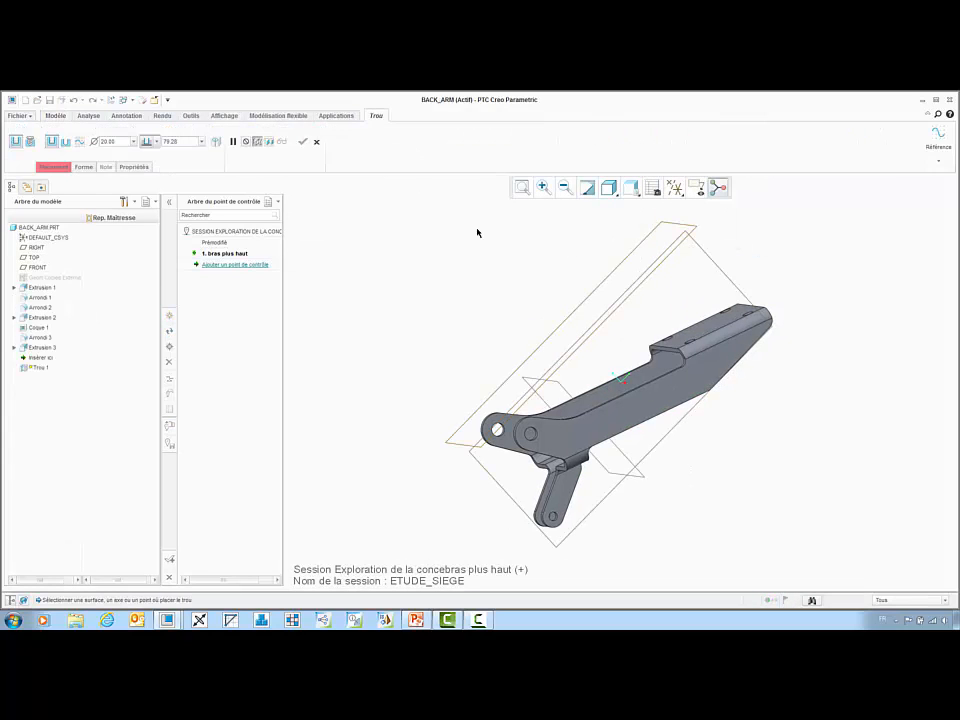
{"action": "left_click", "coordinate": [677, 361]}
{"action": "left_click_drag", "start_coordinate": [624, 256], "coordinate": [636, 287]}
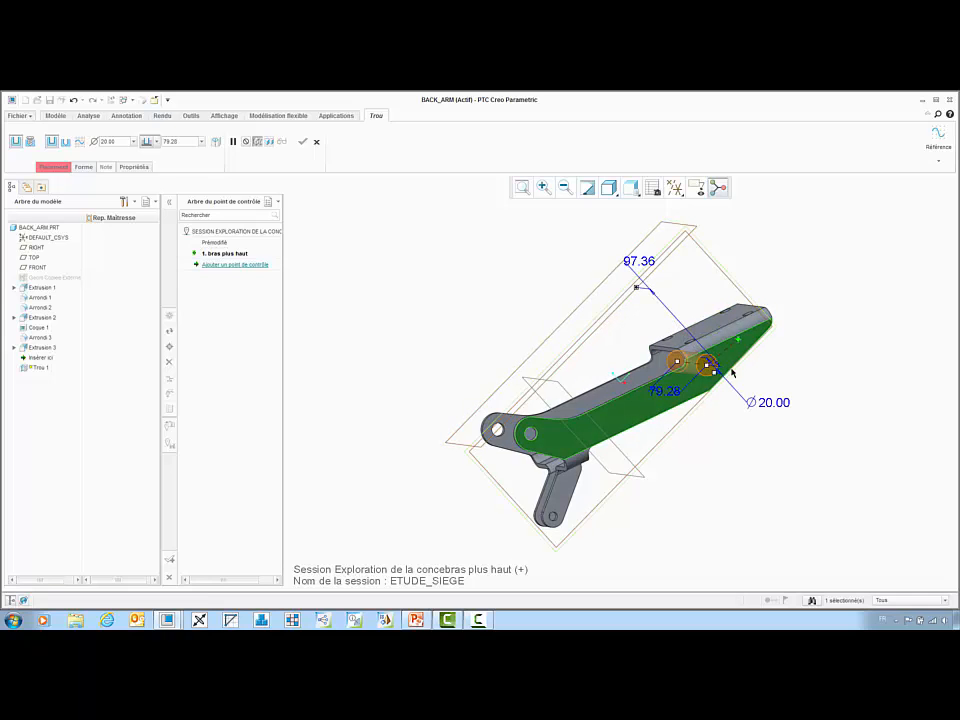
{"action": "left_click_drag", "start_coordinate": [624, 455], "coordinate": [621, 452]}
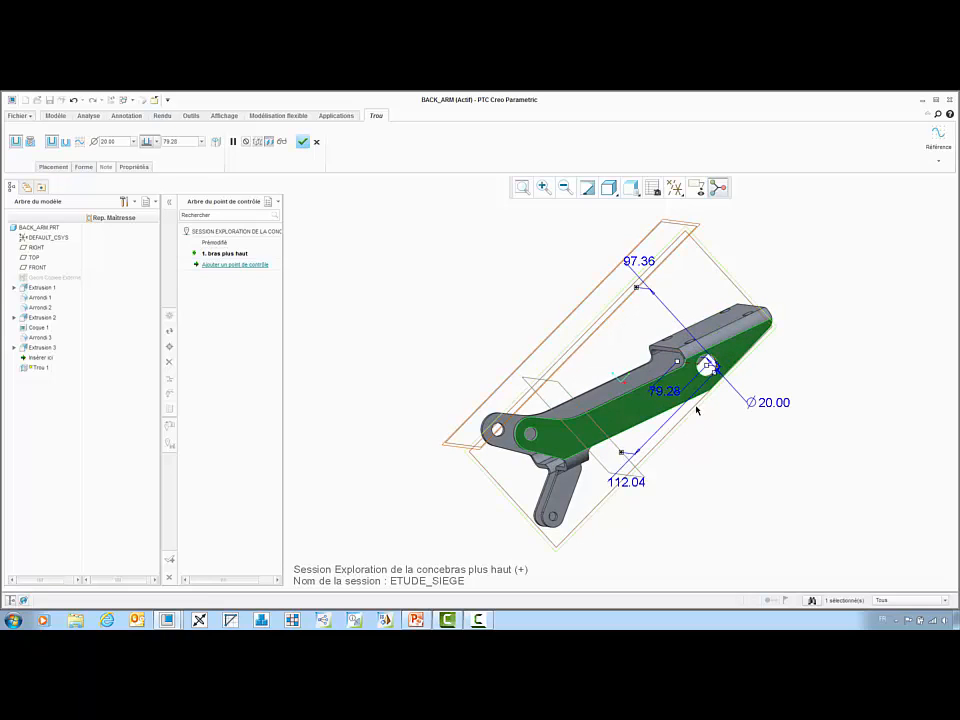
Set the hole's offsets to 120 from the lower datum plane and 100 from the upper one.
{"action": "double_click", "coordinate": [628, 481]}
{"action": "type", "text": "120"}
{"action": "key", "text": "Return"}
{"action": "double_click", "coordinate": [641, 260]}
{"action": "type", "text": "100"}
{"action": "key", "text": "Return"}
Extend the hole through all, hide the datum planes and complete the hole feature.
{"action": "mouse_move", "coordinate": [686, 342]}
{"action": "middle_mouse_down"}
{"action": "mouse_move", "coordinate": [750, 362]}
{"action": "mouse_move", "coordinate": [697, 348]}
{"action": "middle_mouse_up"}
{"action": "right_click", "coordinate": [697, 348]}
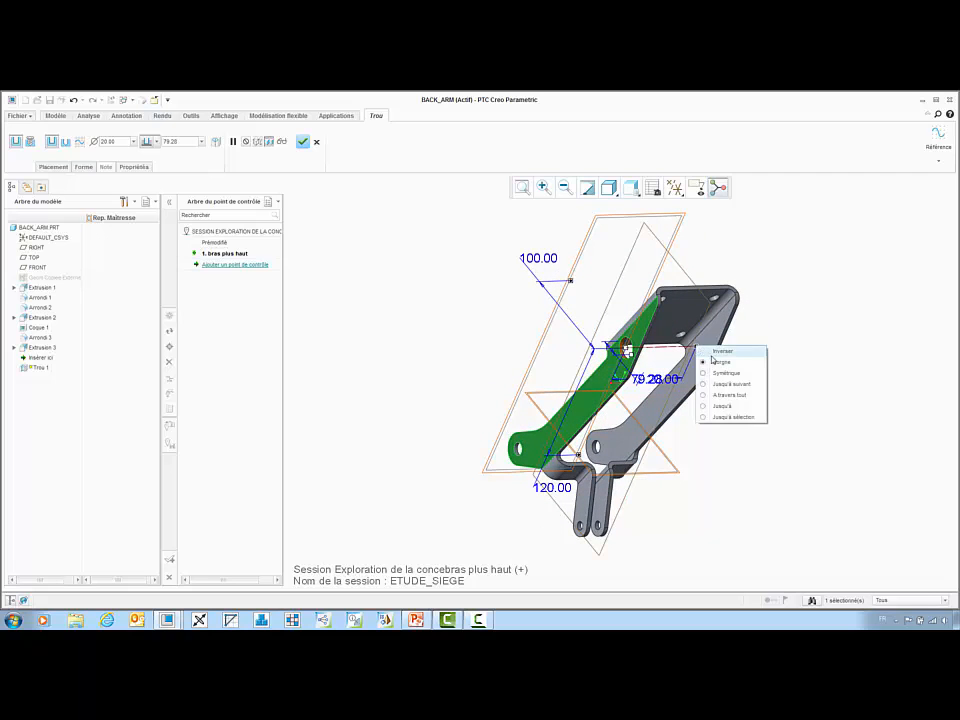
{"action": "left_click", "coordinate": [722, 396]}
{"action": "left_click", "coordinate": [676, 188]}
{"action": "left_click", "coordinate": [680, 248]}
{"action": "left_click", "coordinate": [632, 257]}
{"action": "middle_click", "coordinate": [616, 257]}
Return to the chair assembly and activate the ARM_REST part within it.
{"action": "middle_click_drag", "start_coordinate": [518, 334], "coordinate": [616, 358]}
{"action": "left_click", "coordinate": [154, 100]}
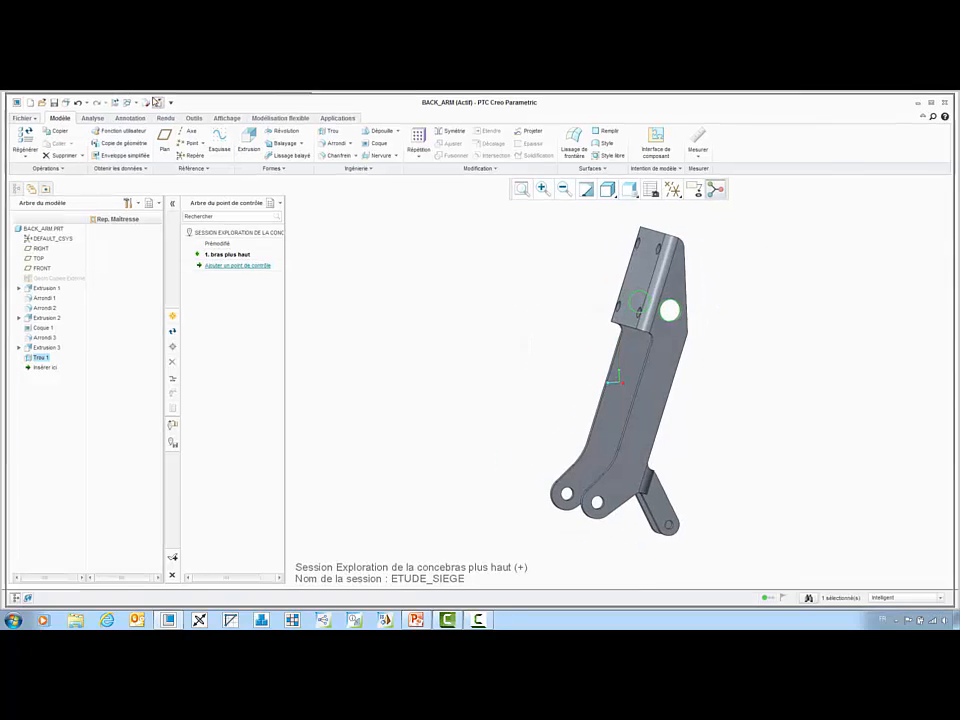
{"action": "middle_click_drag", "start_coordinate": [439, 302], "coordinate": [512, 296]}
{"action": "scroll", "coordinate": [600, 340], "scroll_direction": "down", "scroll_amount": 5}
{"action": "left_click", "coordinate": [458, 342]}
{"action": "right_click", "coordinate": [415, 322]}
{"action": "left_click", "coordinate": [440, 370]}
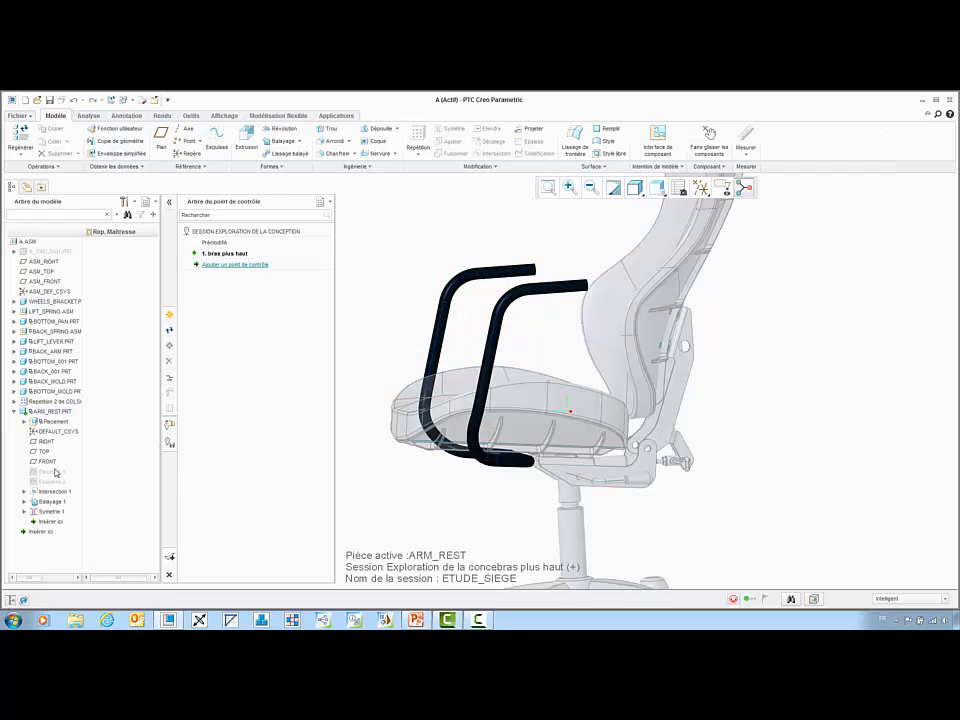
Redefine Esquisse 1 of ARM_REST by deleting all of the armrest path except its upper horizontal line.
{"action": "right_click", "coordinate": [57, 472]}
{"action": "left_click", "coordinate": [89, 312]}
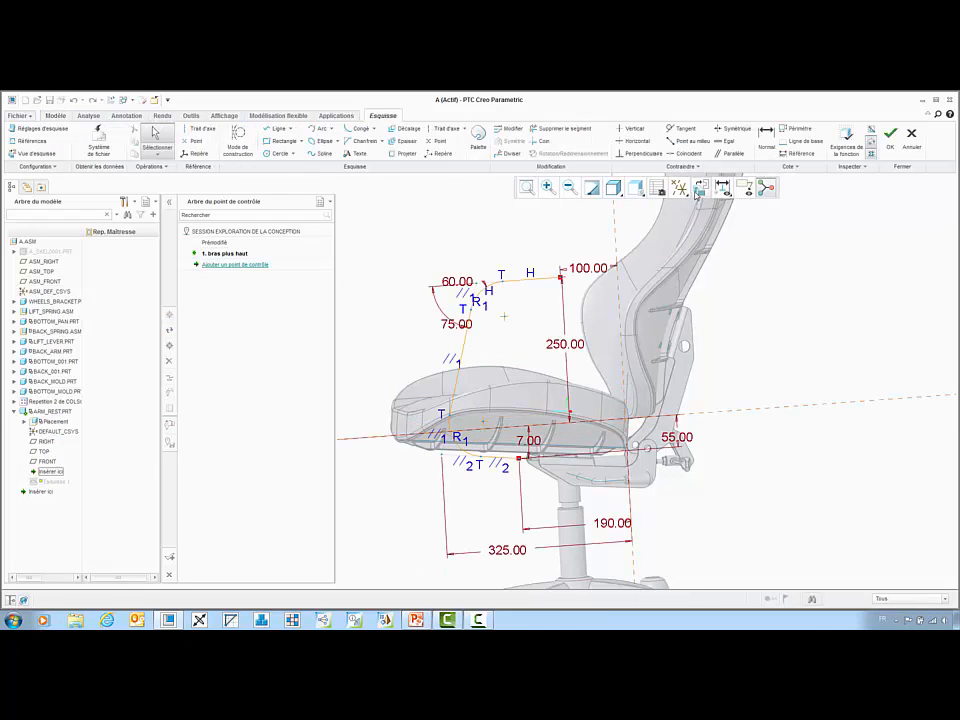
{"action": "mouse_move", "coordinate": [398, 253]}
{"action": "left_mouse_down"}
{"action": "mouse_move", "coordinate": [505, 485]}
{"action": "mouse_move", "coordinate": [527, 497]}
{"action": "left_mouse_up"}
{"action": "key", "text": "Delete"}
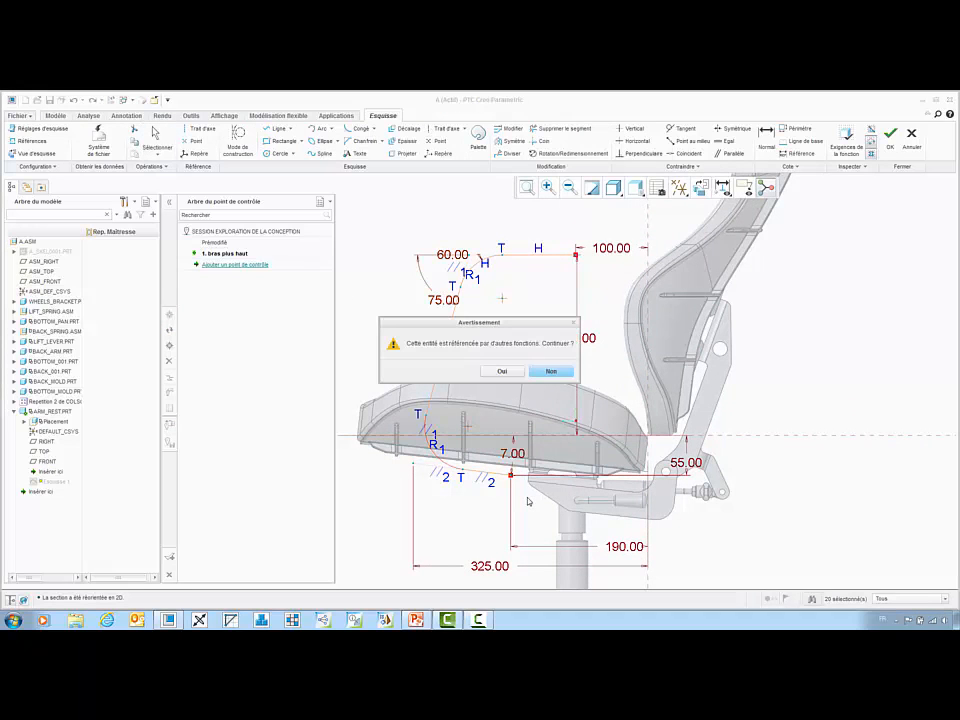
{"action": "left_click", "coordinate": [503, 372]}
Draw a line from the horizontal line's end nearest the backrest to the centre of the new back arm hole.
{"action": "right_click", "coordinate": [503, 361]}
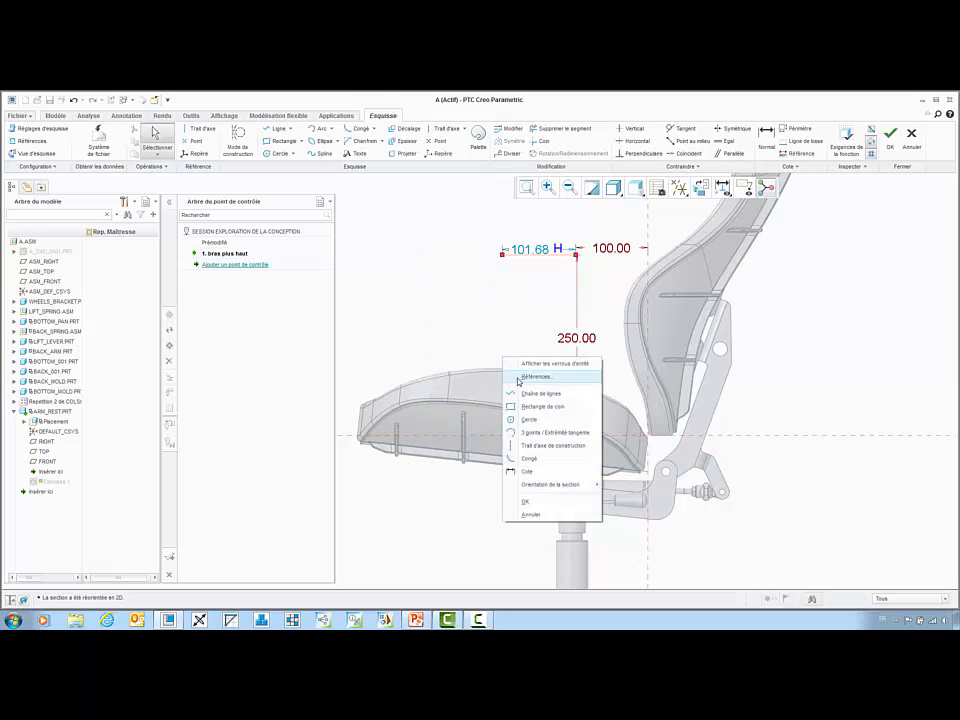
{"action": "left_click", "coordinate": [523, 392]}
{"action": "left_click", "coordinate": [501, 255]}
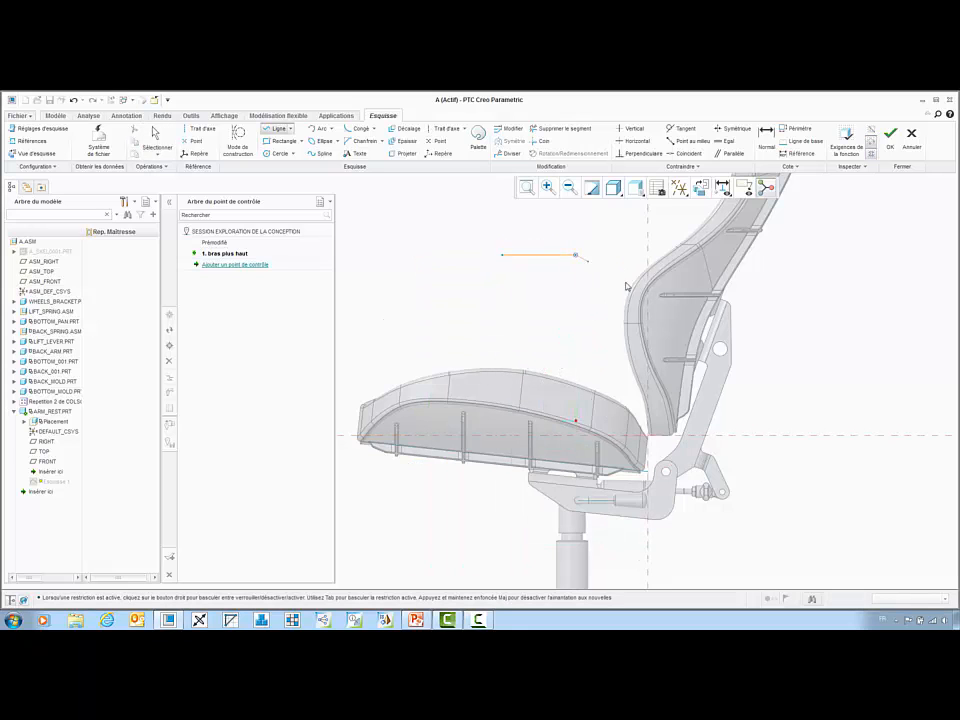
{"action": "scroll", "coordinate": [722, 358], "scroll_direction": "up", "scroll_amount": 3}
{"action": "left_click", "coordinate": [714, 353]}
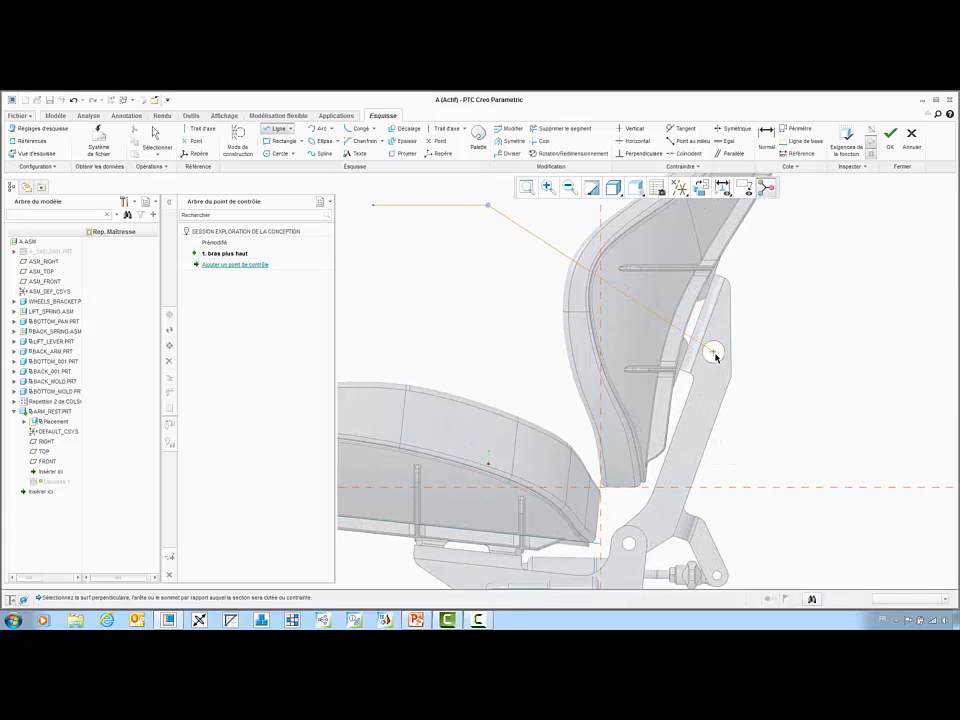
Fillet the corner between the two lines with radius 100 and set the free end's distance from the vertical reference to 200.
{"action": "right_click", "coordinate": [525, 331]}
{"action": "left_click", "coordinate": [550, 432]}
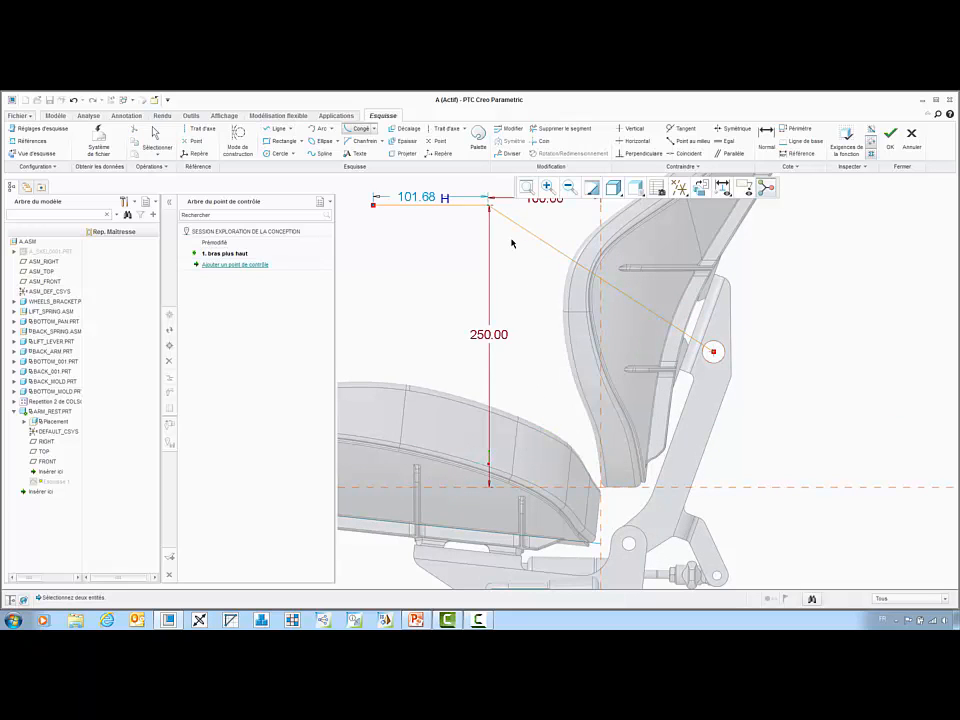
{"action": "left_click", "coordinate": [457, 207]}
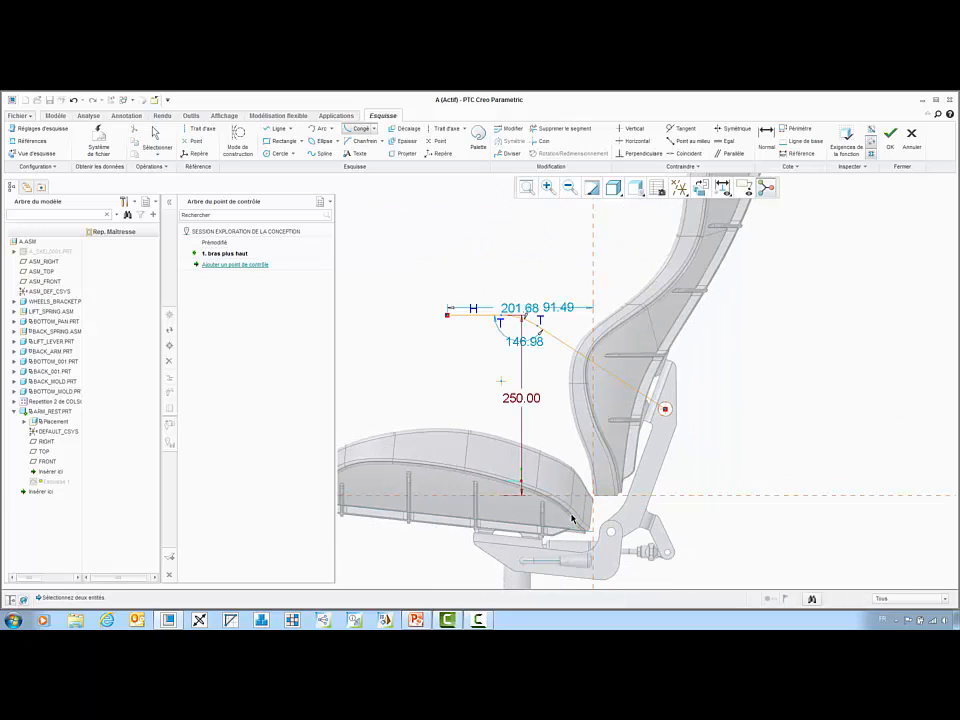
{"action": "middle_click", "coordinate": [543, 376]}
{"action": "double_click", "coordinate": [517, 309]}
{"action": "type", "text": "2"}
{"action": "key", "text": "Return"}
{"action": "double_click", "coordinate": [556, 309]}
{"action": "type", "text": "100"}
{"action": "key", "text": "Return"}
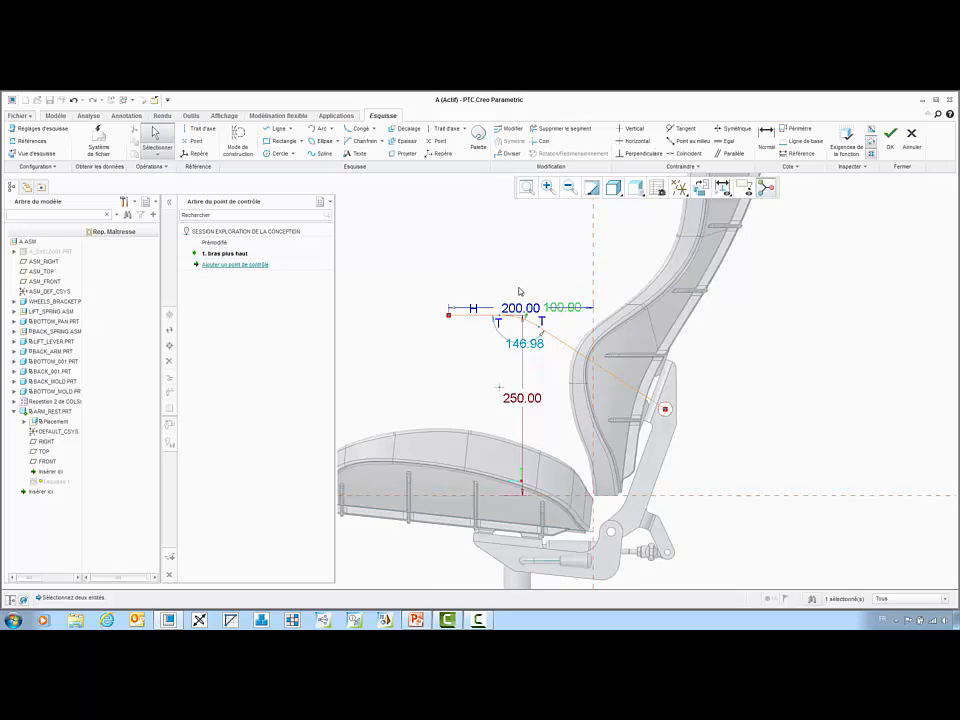
Dimension the length of the upper horizontal line at 100.
{"action": "right_click", "coordinate": [528, 289]}
{"action": "left_click", "coordinate": [560, 417]}
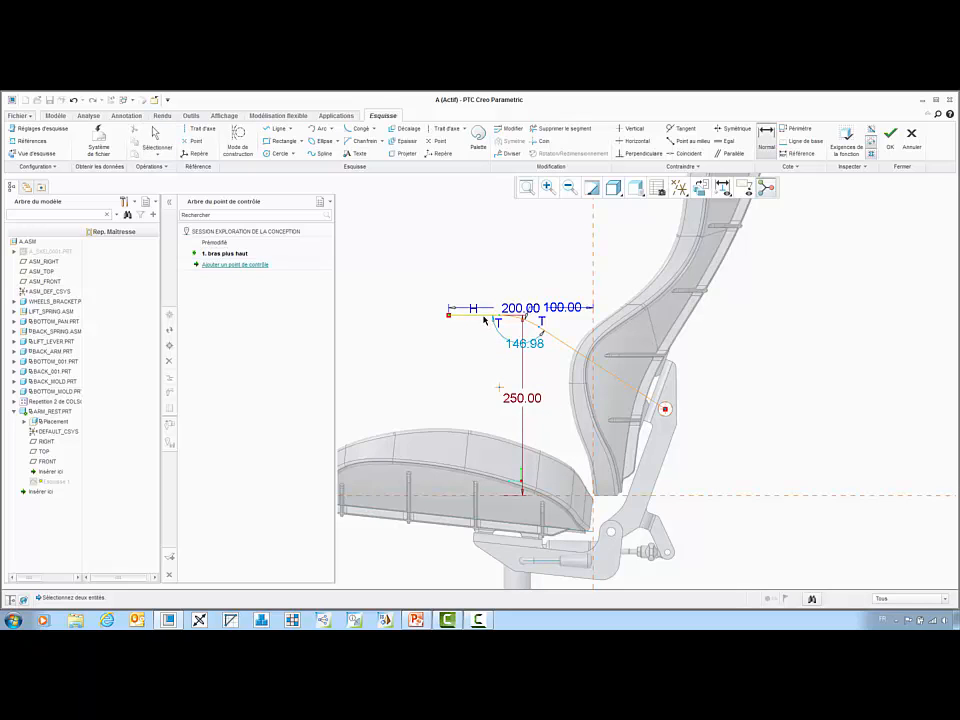
{"action": "middle_click", "coordinate": [482, 275]}
{"action": "type", "text": "100"}
{"action": "key", "text": "Return"}
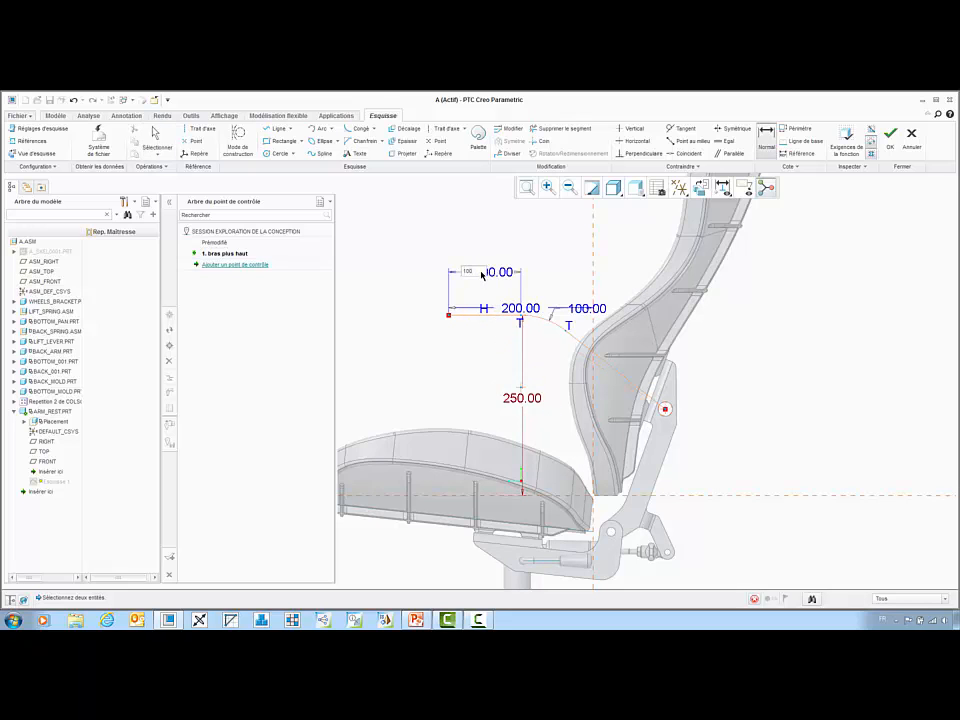
Reduce the height dimension of the armrest's horizontal line above the horizontal reference and finish the sketch.
{"action": "double_click", "coordinate": [520, 398]}
{"action": "type", "text": "1"}
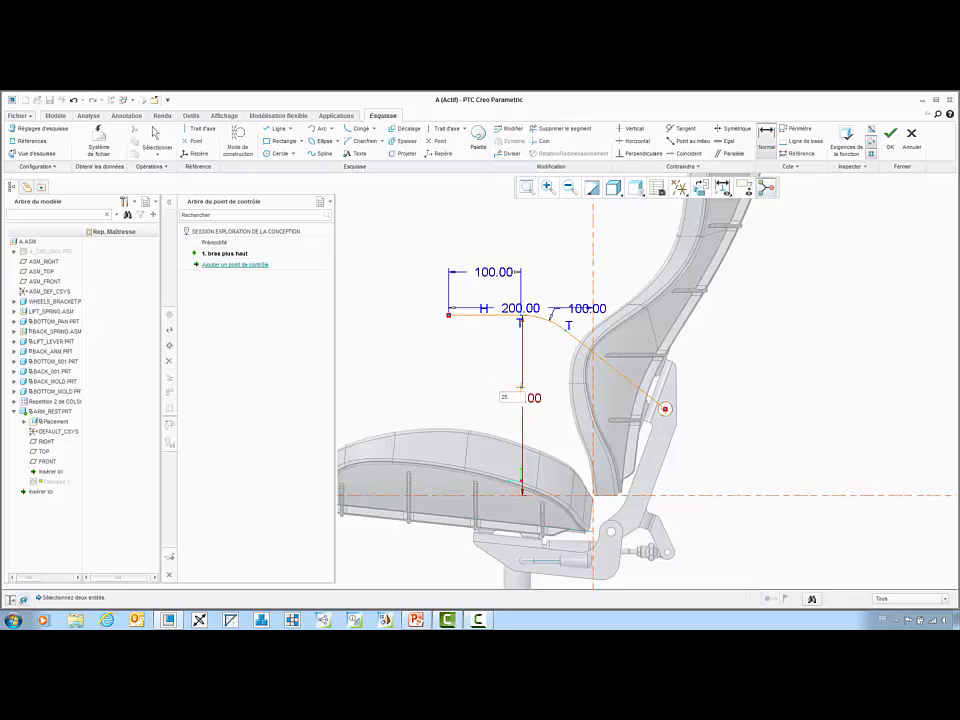
{"action": "type", "text": "00"}
{"action": "key", "text": "Return"}
{"action": "right_click", "coordinate": [487, 376]}
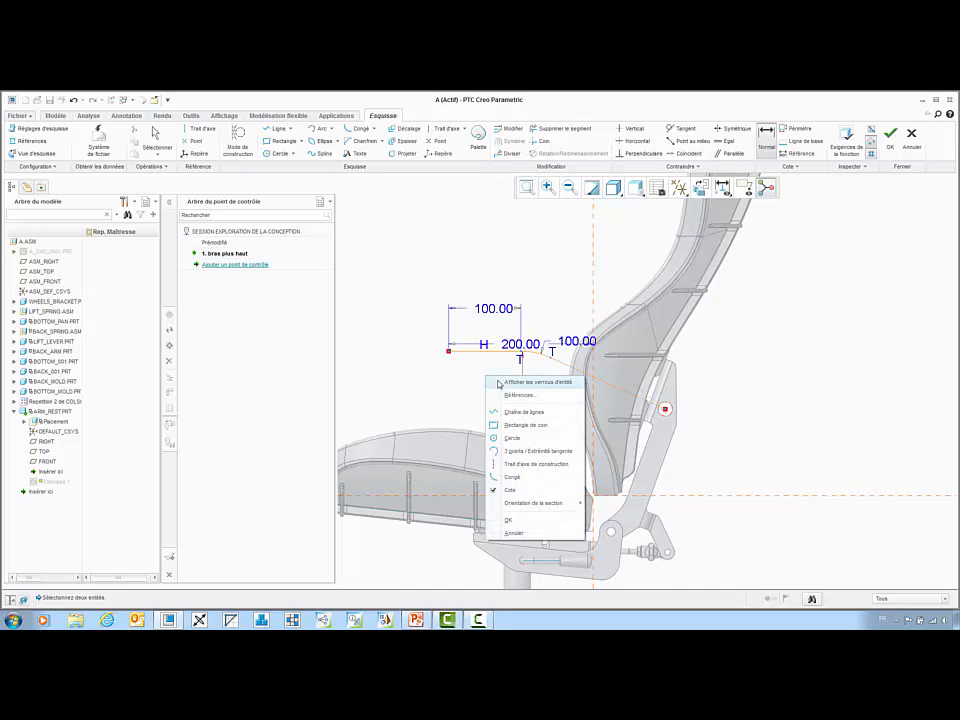
{"action": "left_click", "coordinate": [508, 520]}
{"action": "right_click", "coordinate": [470, 424]}
{"action": "left_click", "coordinate": [491, 523]}
Edit the definition of Esquisse 2 in the ARM_REST part and delete all of its sketch references.
{"action": "right_click", "coordinate": [66, 488]}
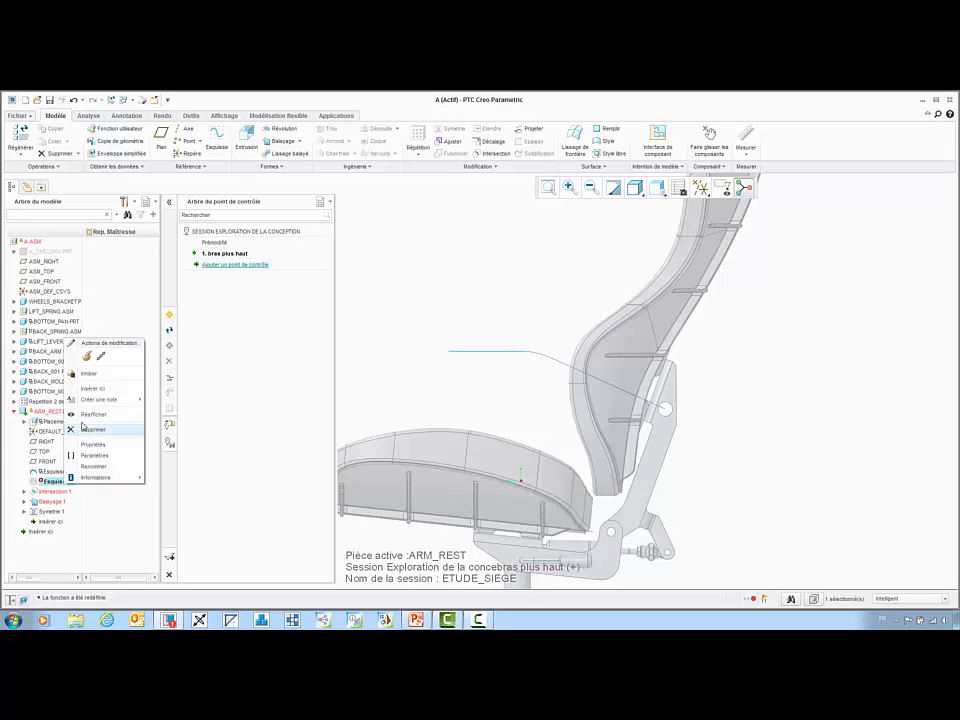
{"action": "left_click", "coordinate": [89, 361]}
{"action": "scroll", "coordinate": [586, 380], "scroll_direction": "up", "scroll_amount": 3}
{"action": "mouse_move", "coordinate": [590, 383]}
{"action": "middle_mouse_down"}
{"action": "mouse_move", "coordinate": [669, 364]}
{"action": "mouse_move", "coordinate": [686, 394]}
{"action": "middle_mouse_up"}
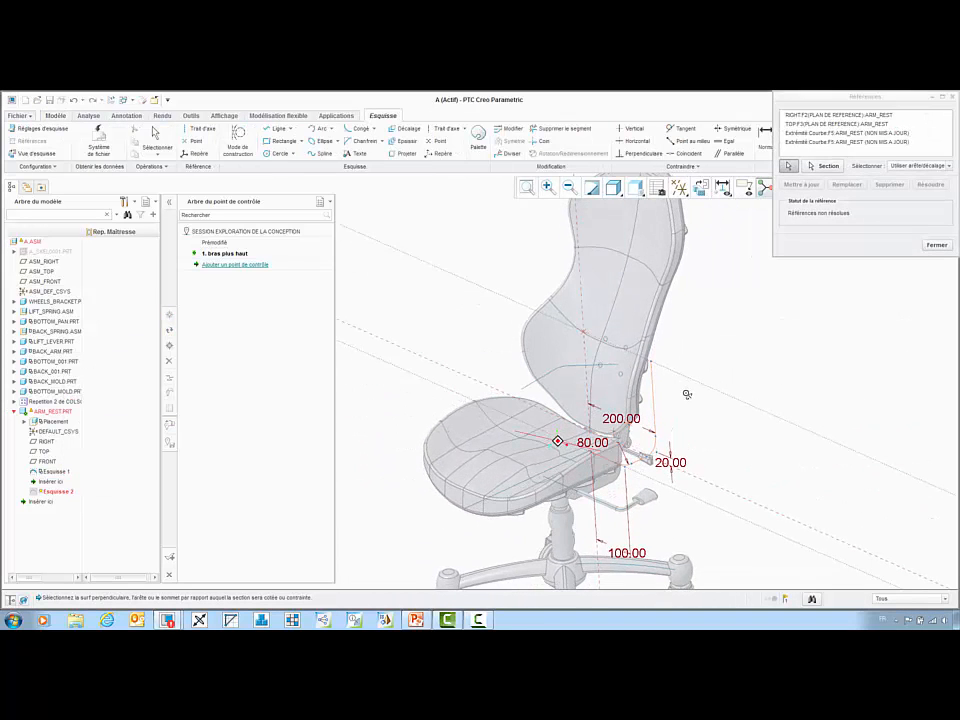
{"action": "left_click", "coordinate": [917, 166]}
{"action": "left_click", "coordinate": [913, 198]}
{"action": "left_click", "coordinate": [895, 186]}
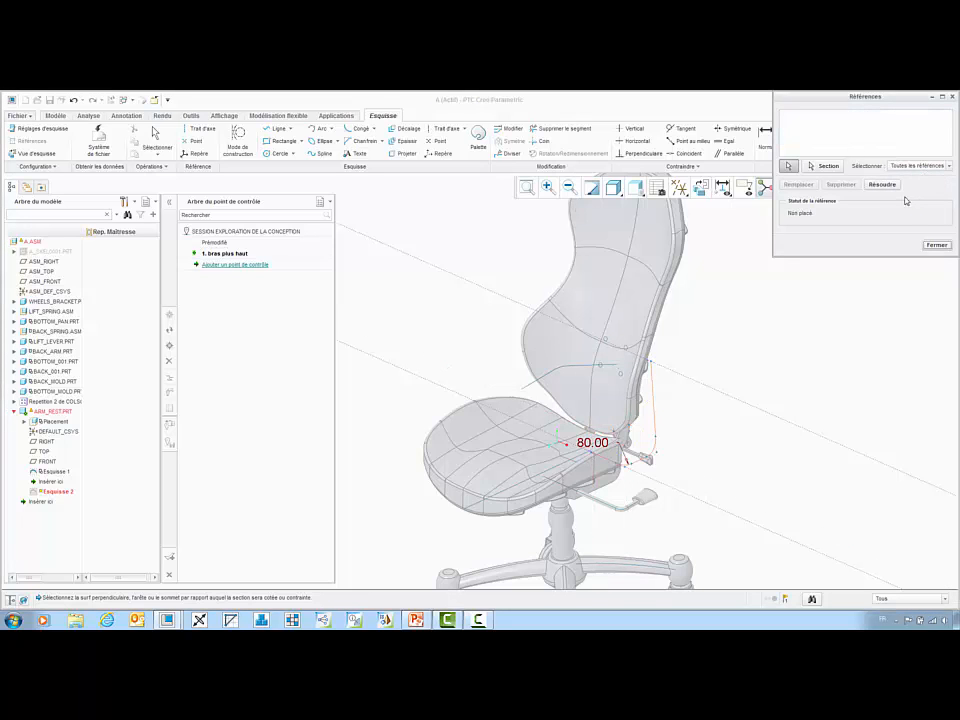
{"action": "left_click", "coordinate": [932, 245]}
{"action": "key", "text": "Left"}
{"action": "key", "text": "Return"}
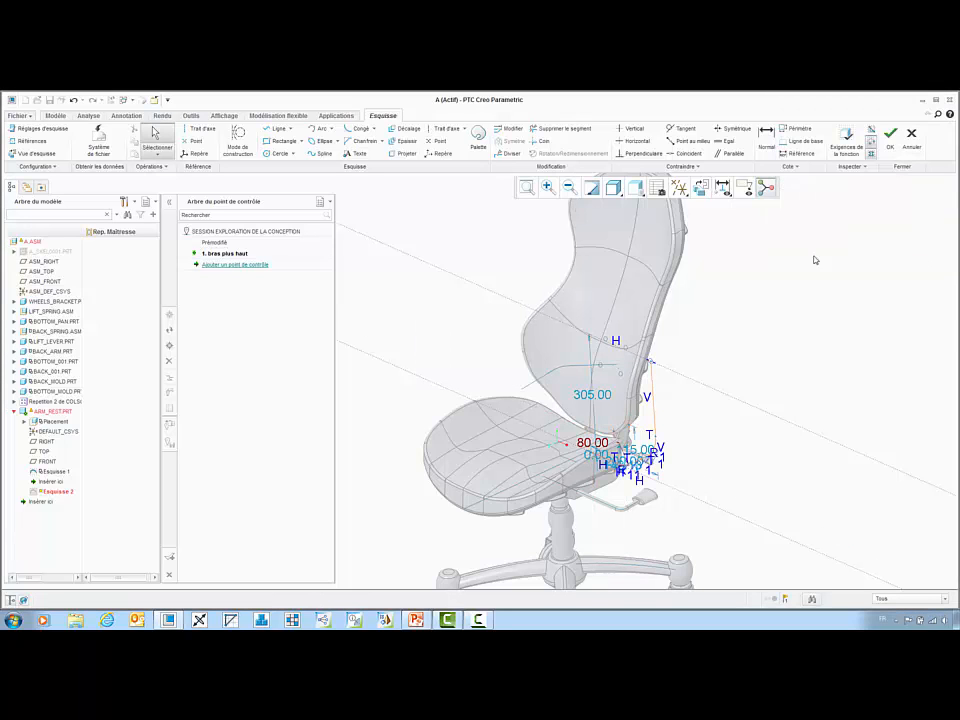
Redefine the sketch placement on the ARM_REST TOP plane, with RIGHT as the orientation reference.
{"action": "left_click", "coordinate": [63, 129]}
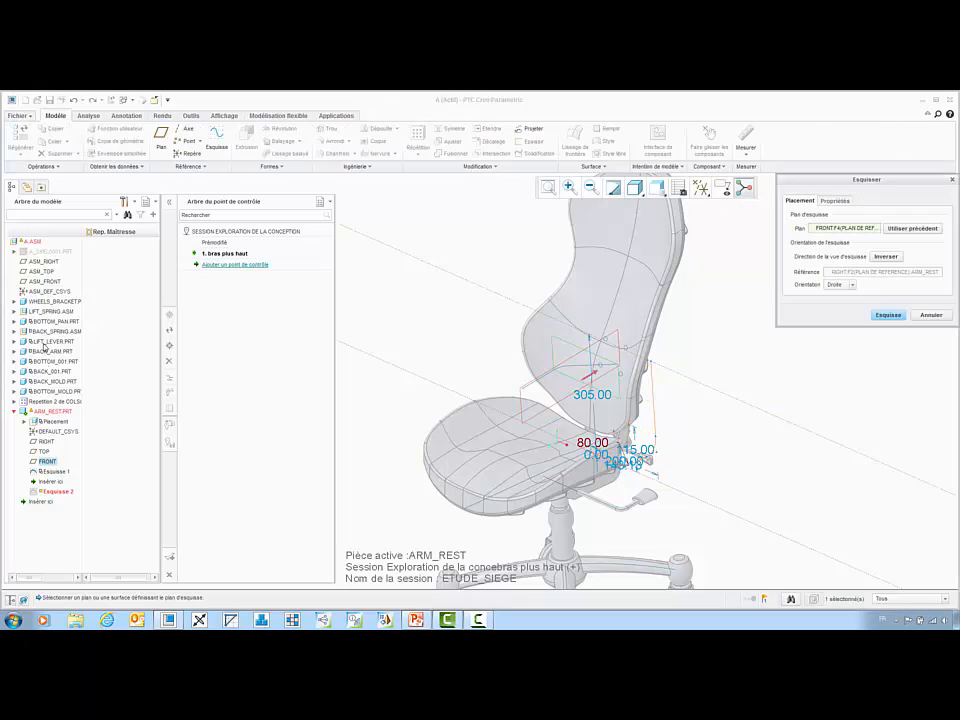
{"action": "middle_click", "coordinate": [44, 452]}
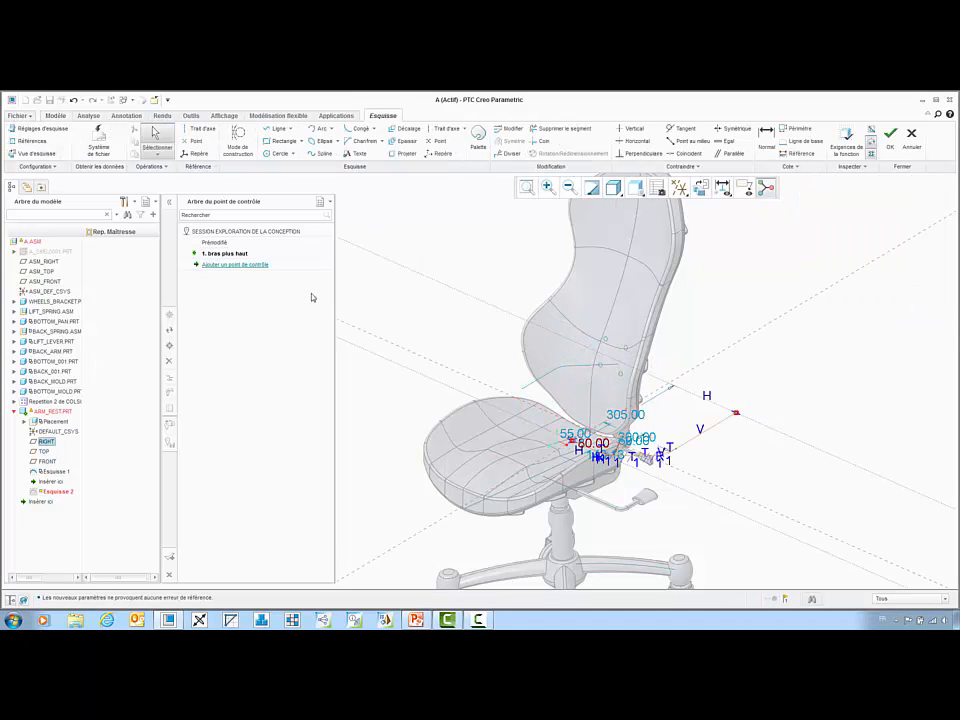
{"action": "right_click", "coordinate": [350, 288]}
{"action": "left_click", "coordinate": [480, 317]}
Delete all the existing geometry of Esquisse 2 in the 2D sketch orientation.
{"action": "left_click", "coordinate": [699, 188]}
{"action": "scroll", "coordinate": [563, 249], "scroll_direction": "up", "scroll_amount": 2}
{"action": "mouse_move", "coordinate": [521, 249]}
{"action": "left_mouse_down"}
{"action": "mouse_move", "coordinate": [727, 458]}
{"action": "mouse_move", "coordinate": [724, 469]}
{"action": "left_mouse_up"}
{"action": "key", "text": "Delete"}
Add the BACK_ARM extrusion surface, the axis of its new hole and the Esquisse 1 curve as sketch references.
{"action": "right_click", "coordinate": [693, 326]}
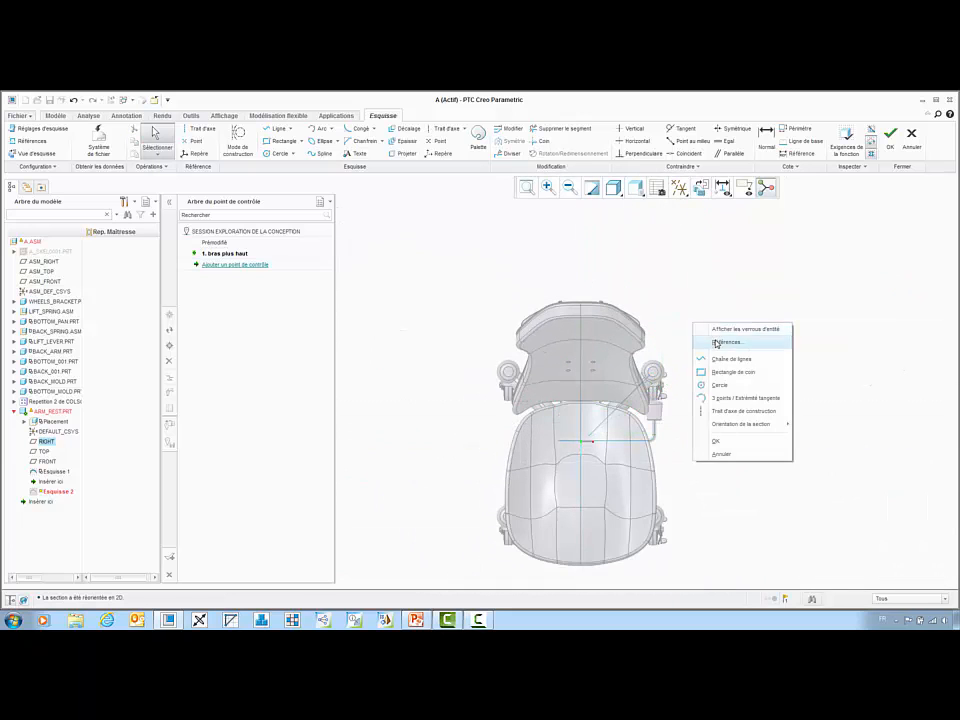
{"action": "left_click", "coordinate": [715, 342]}
{"action": "middle_click_drag", "start_coordinate": [703, 311], "coordinate": [649, 291]}
{"action": "scroll", "coordinate": [630, 361], "scroll_direction": "down", "scroll_amount": 3}
{"action": "left_click", "coordinate": [594, 364]}
{"action": "left_click", "coordinate": [679, 188]}
{"action": "left_click", "coordinate": [675, 216]}
{"action": "left_click", "coordinate": [585, 340]}
{"action": "left_click", "coordinate": [678, 188]}
{"action": "left_click", "coordinate": [672, 217]}
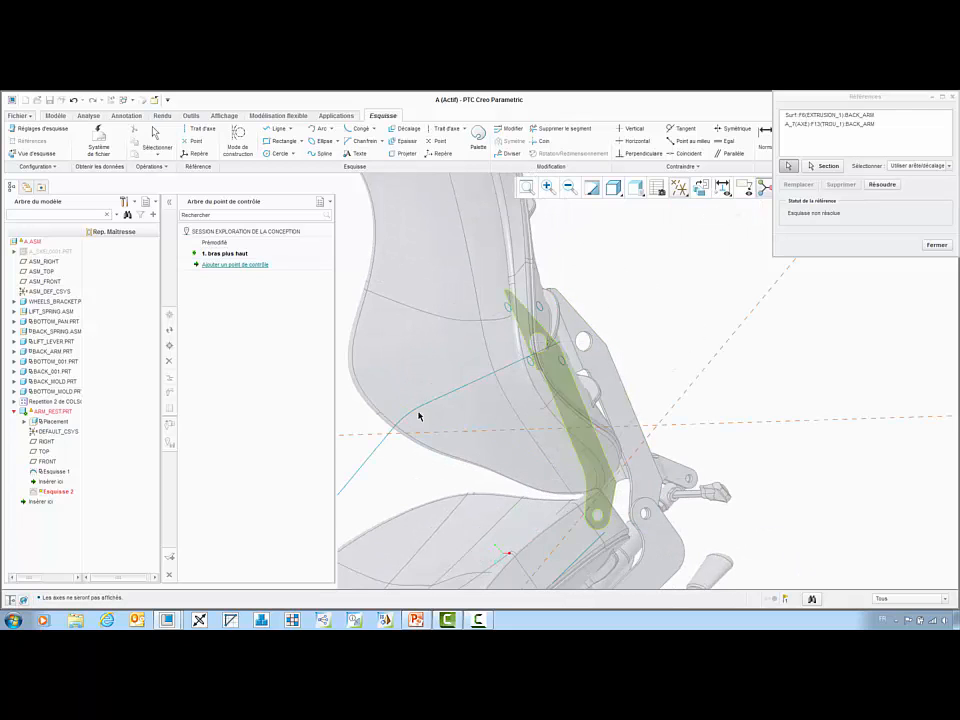
{"action": "left_click", "coordinate": [367, 463]}
{"action": "scroll", "coordinate": [733, 334], "scroll_direction": "up", "scroll_amount": 3}
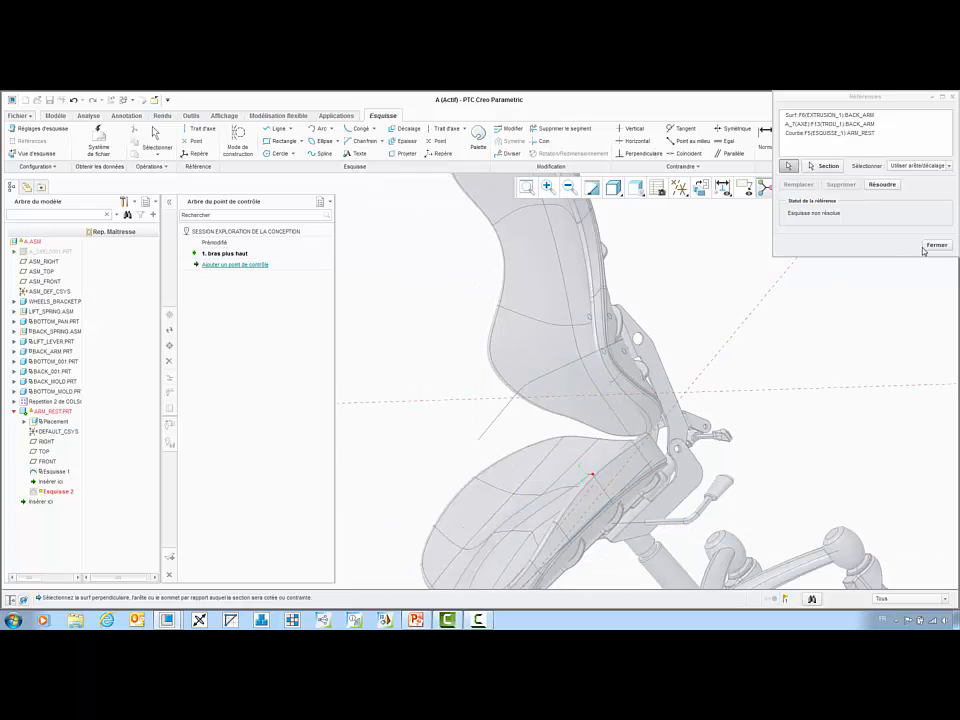
{"action": "left_click", "coordinate": [924, 248]}
Sketch a short horizontal line from the chair's centreline, a tangent quarter arc beside the backrest and a vertical line towards the seat front.
{"action": "left_click", "coordinate": [701, 187]}
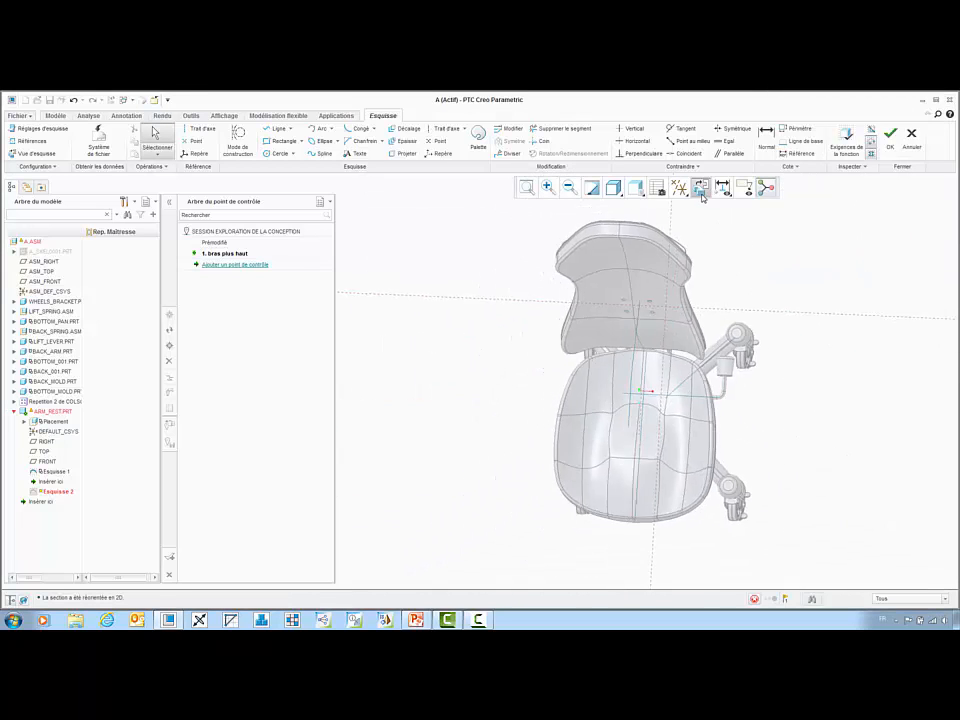
{"action": "right_click", "coordinate": [714, 224]}
{"action": "left_click", "coordinate": [739, 257]}
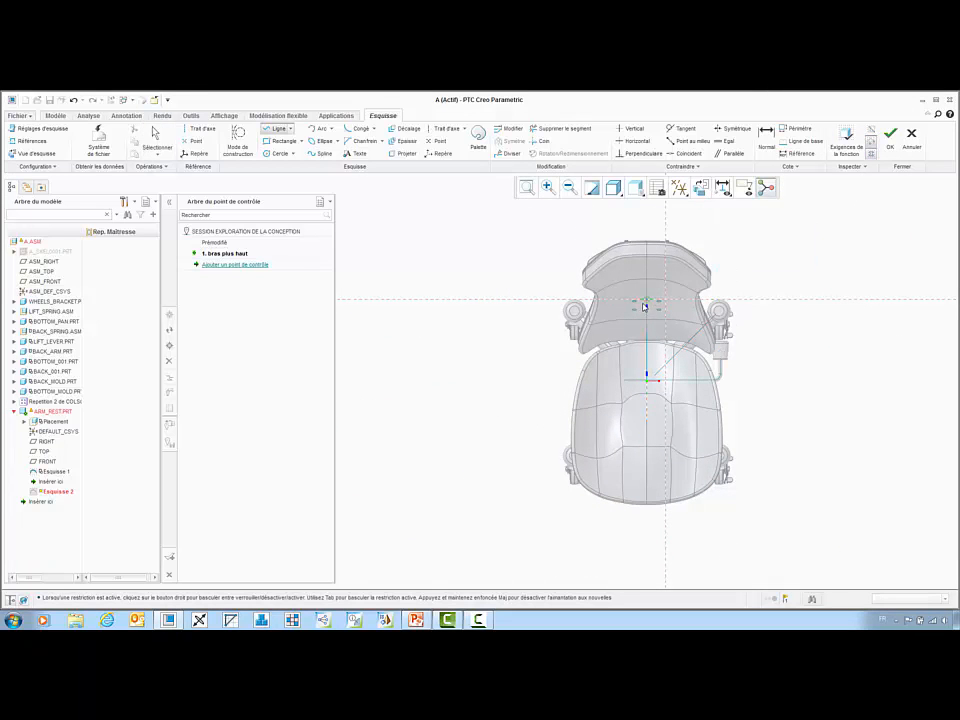
{"action": "right_click", "coordinate": [666, 302]}
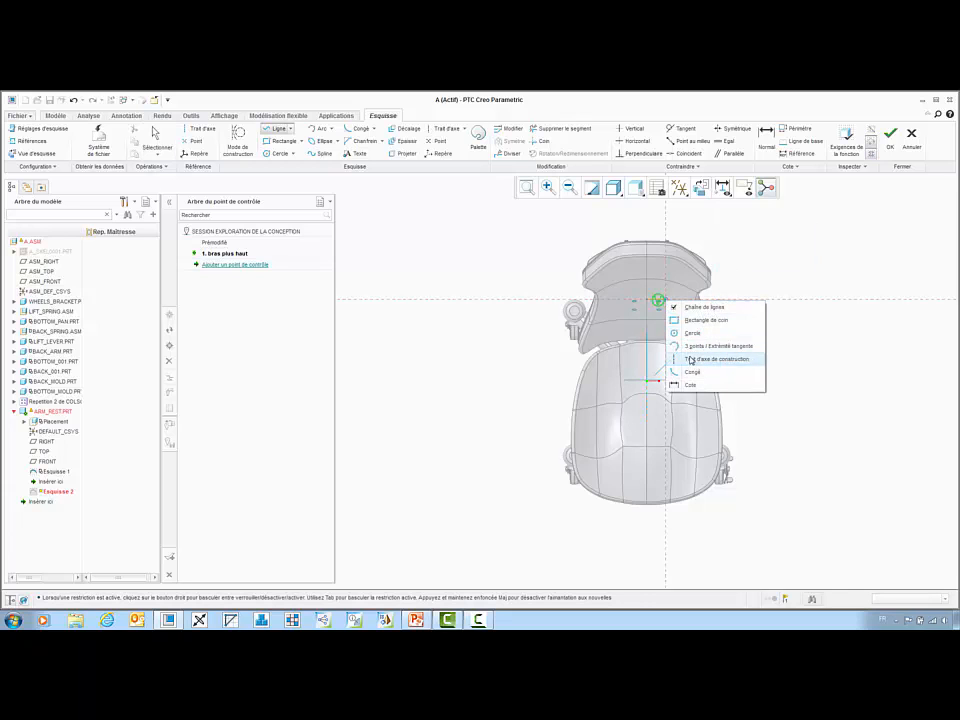
{"action": "left_click", "coordinate": [703, 348]}
{"action": "left_click", "coordinate": [747, 382]}
{"action": "right_click", "coordinate": [748, 383]}
{"action": "left_click", "coordinate": [756, 391]}
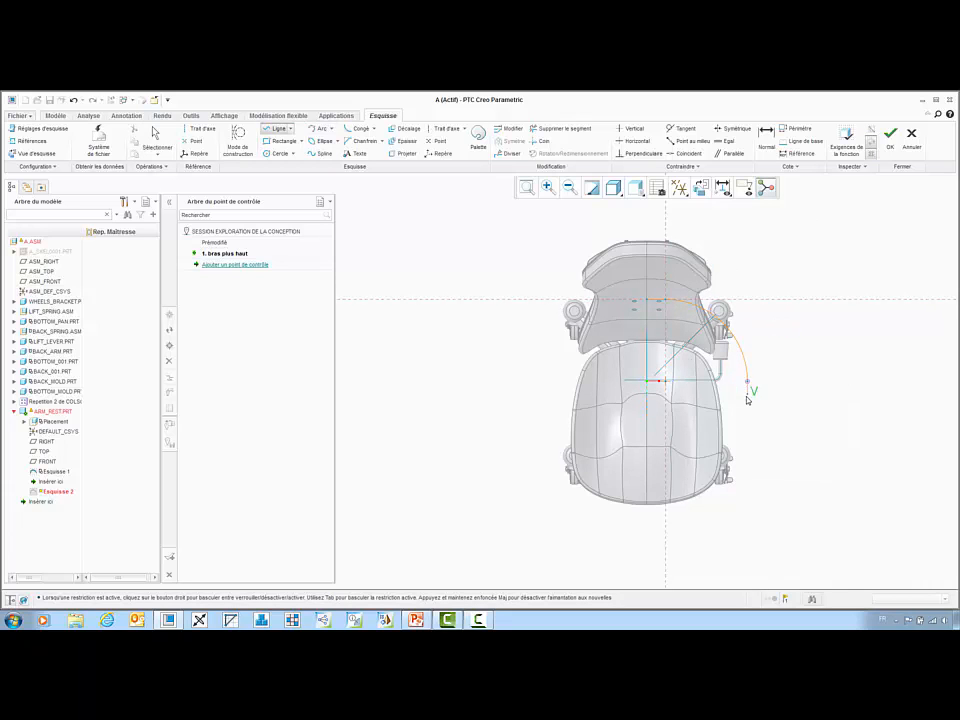
{"action": "middle_click", "coordinate": [782, 351]}
Set the arc's radius to 150 and finish the sketch.
{"action": "double_click", "coordinate": [770, 331]}
{"action": "type", "text": "150"}
{"action": "key", "text": "Return"}
{"action": "right_click", "coordinate": [770, 331]}
{"action": "left_click", "coordinate": [800, 452]}
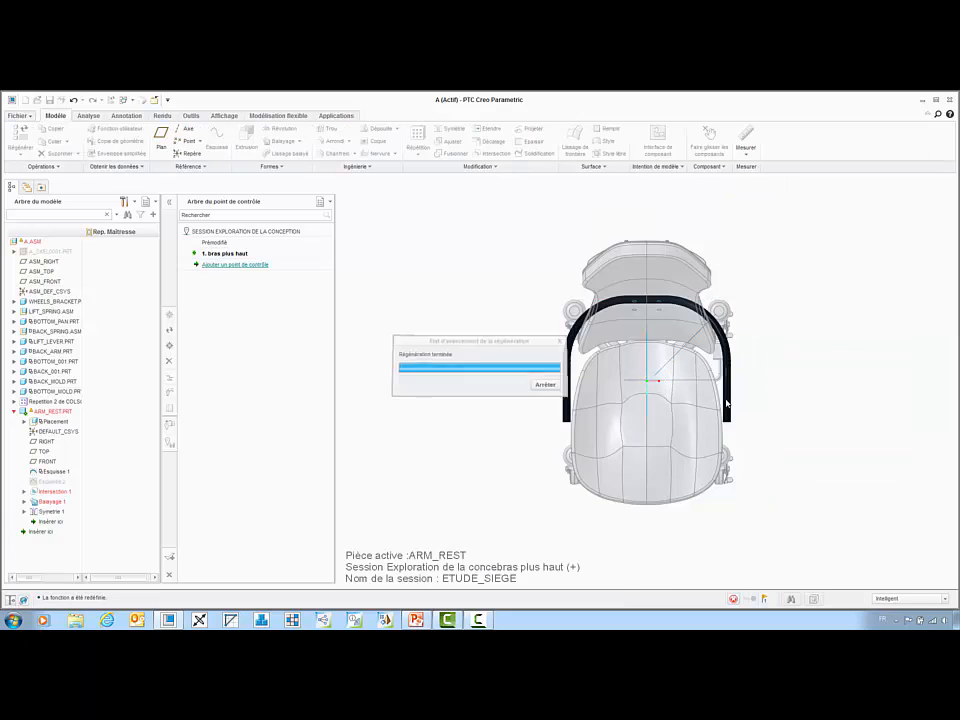
Activate the top-level assembly and hide Esquisse 1 of the armrest part.
{"action": "mouse_move", "coordinate": [656, 355]}
{"action": "middle_mouse_down"}
{"action": "mouse_move", "coordinate": [581, 332]}
{"action": "mouse_move", "coordinate": [568, 354]}
{"action": "mouse_move", "coordinate": [578, 358]}
{"action": "mouse_move", "coordinate": [604, 325]}
{"action": "middle_mouse_up"}
{"action": "key", "text": "ctrl+a"}
{"action": "right_click", "coordinate": [55, 471]}
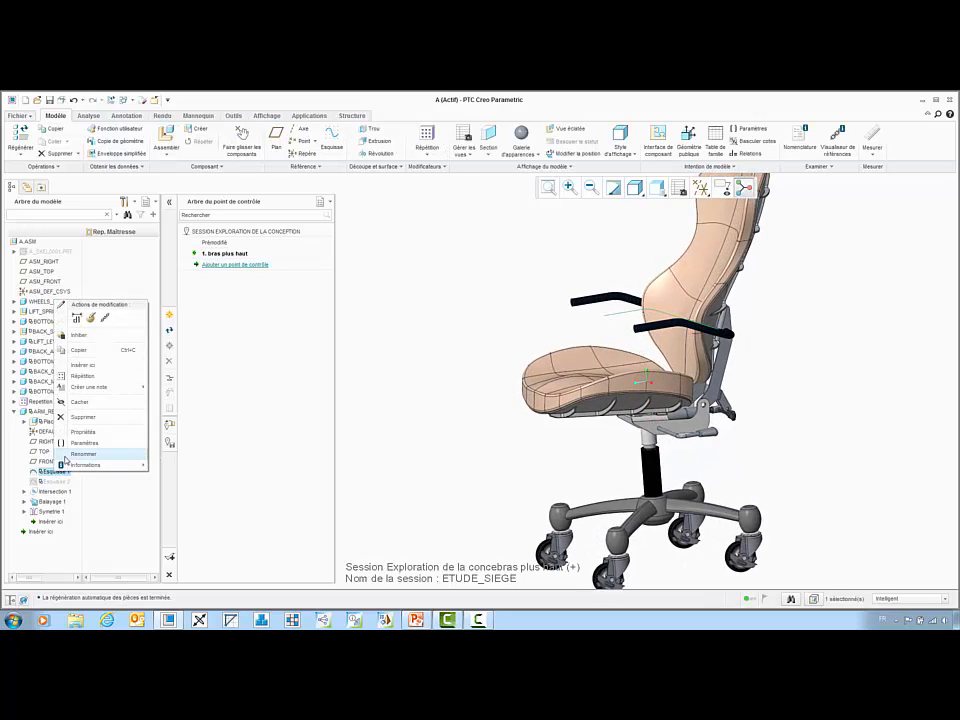
{"action": "left_click", "coordinate": [76, 403]}
{"action": "middle_click_drag", "start_coordinate": [381, 409], "coordinate": [477, 407]}
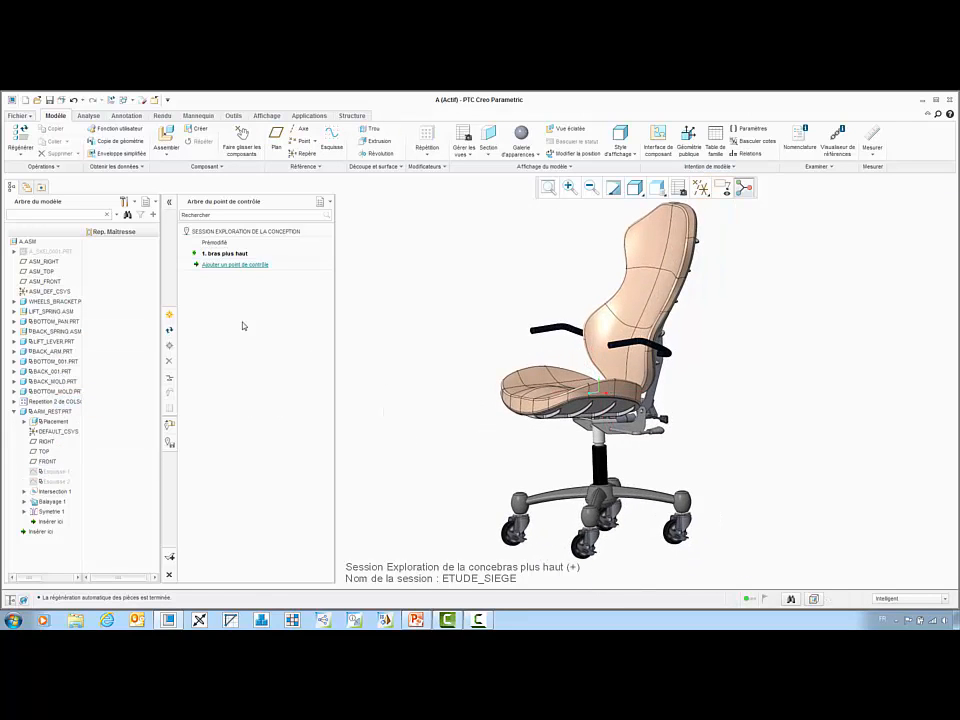
Add a new checkpoint named "fixation bras arrière" to the design exploration session.
{"action": "left_click", "coordinate": [170, 316]}
{"action": "left_click_drag", "start_coordinate": [504, 290], "coordinate": [452, 290]}
{"action": "key", "text": "BackSpace"}
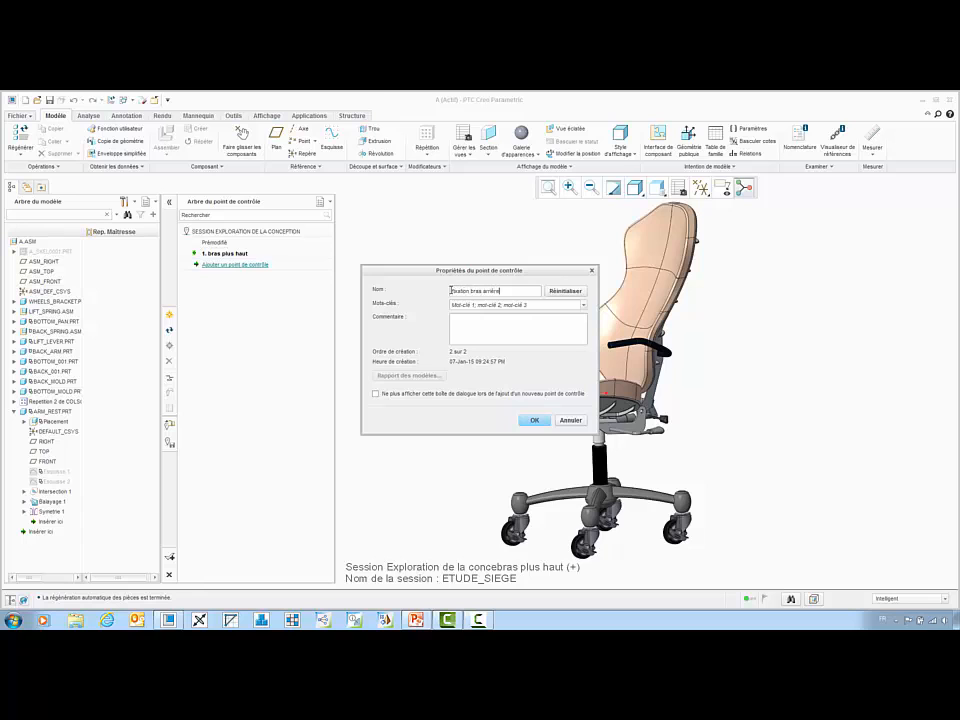
{"action": "left_click", "coordinate": [540, 422]}
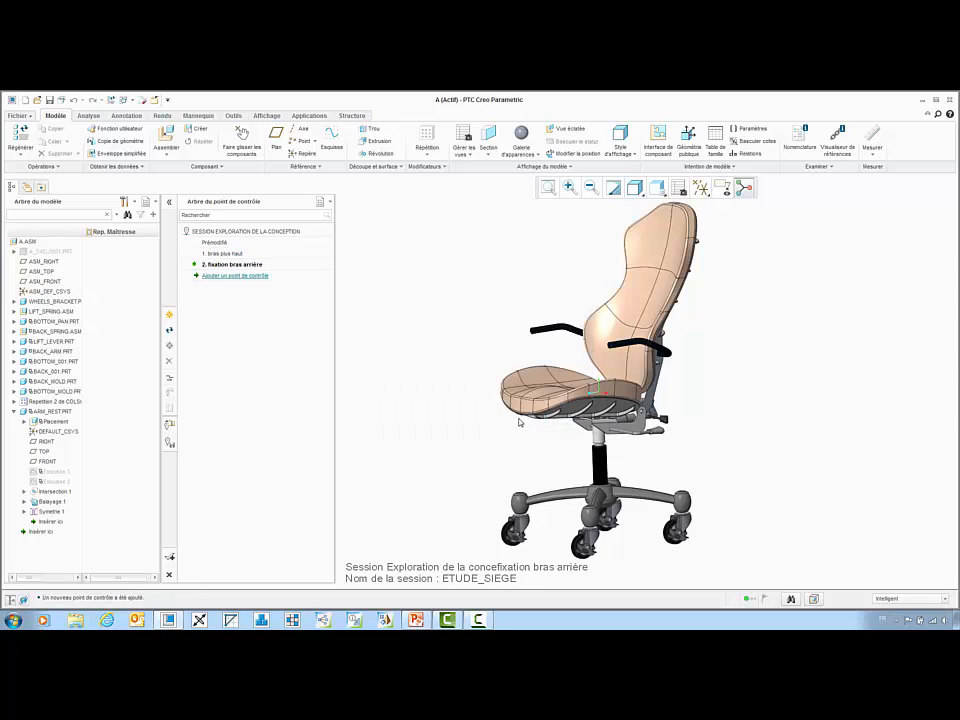
Compare the chair variants by activating the checkpoints Prémodifié, bras plus haut and fixation bras arrière in turn.
{"action": "right_click", "coordinate": [220, 243]}
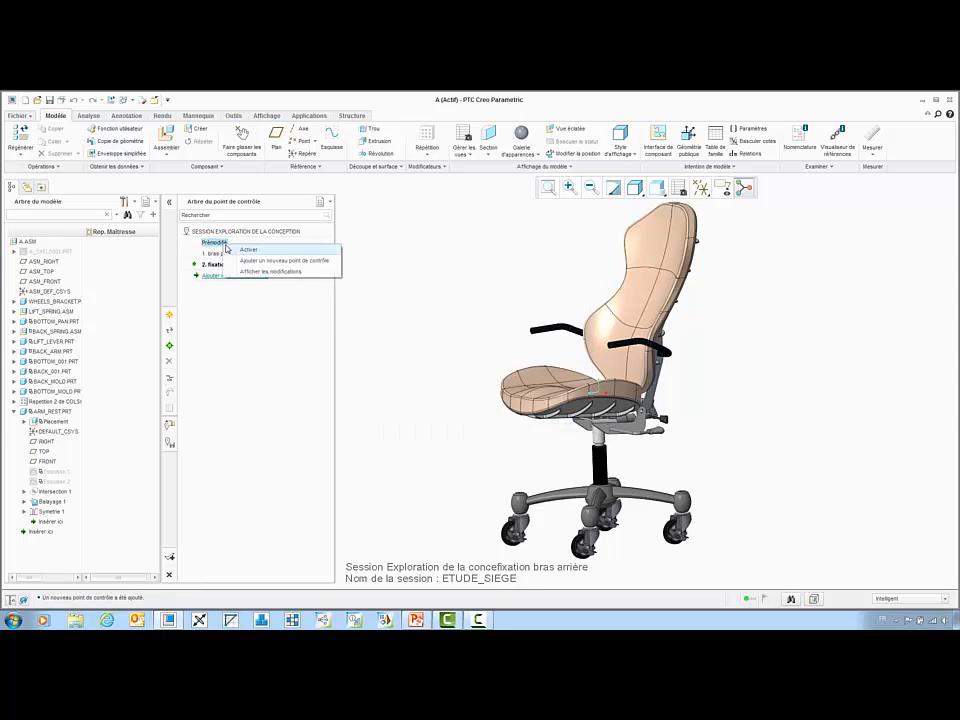
{"action": "left_click", "coordinate": [240, 250]}
{"action": "middle_click_drag", "start_coordinate": [484, 306], "coordinate": [434, 376]}
{"action": "right_click", "coordinate": [250, 271]}
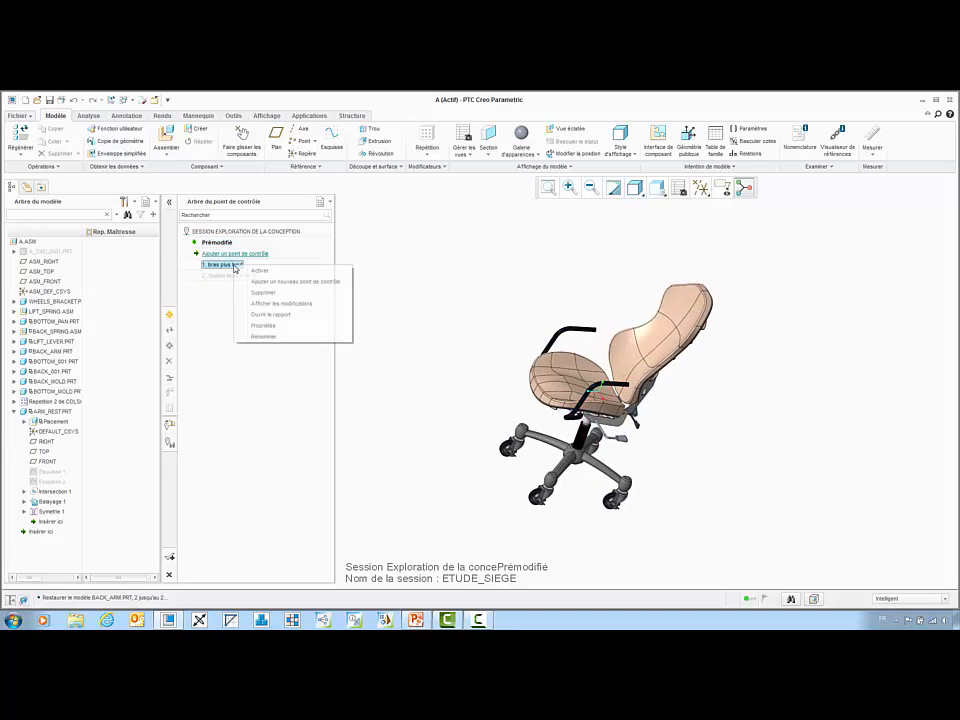
{"action": "left_click", "coordinate": [252, 275]}
{"action": "right_click", "coordinate": [252, 275]}
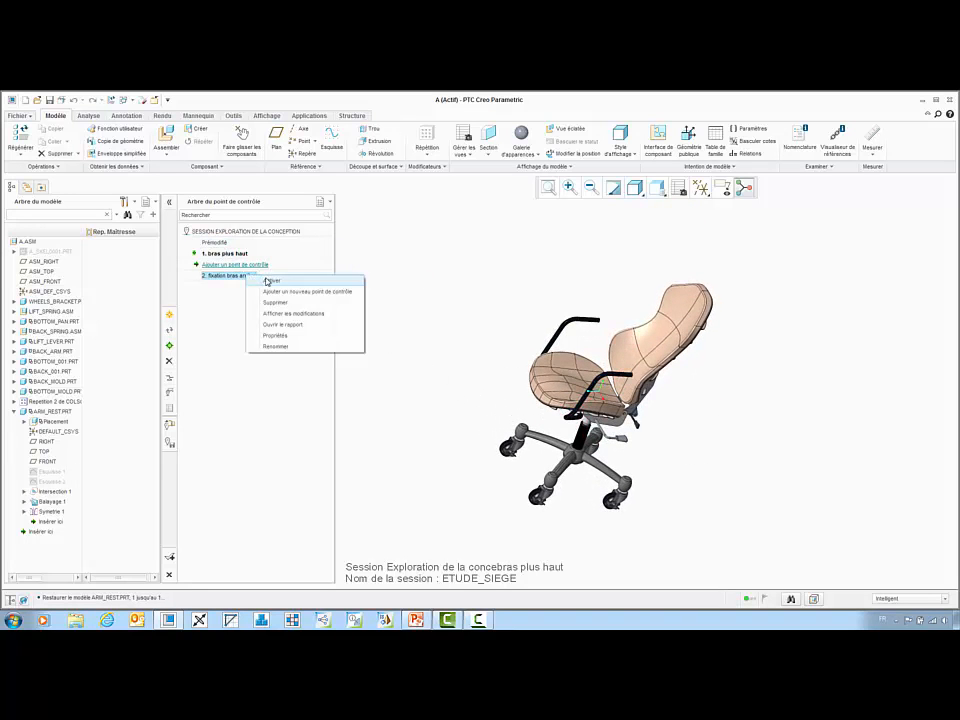
{"action": "left_click", "coordinate": [266, 281]}
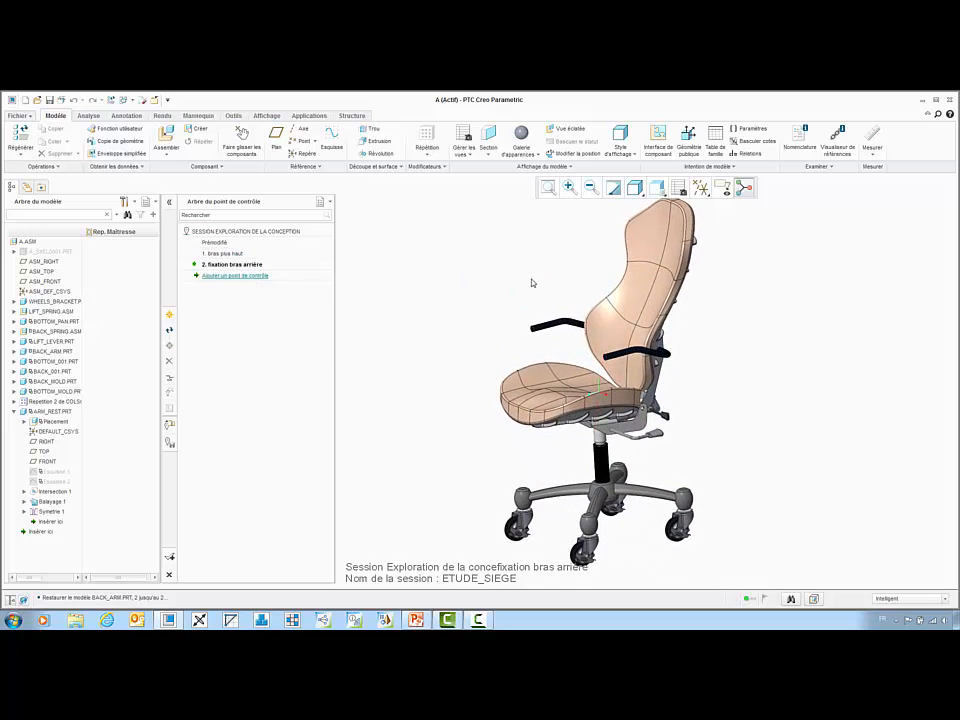
Apply the blue appearance to the backrest shell BACK_001.
{"action": "left_click", "coordinate": [522, 157]}
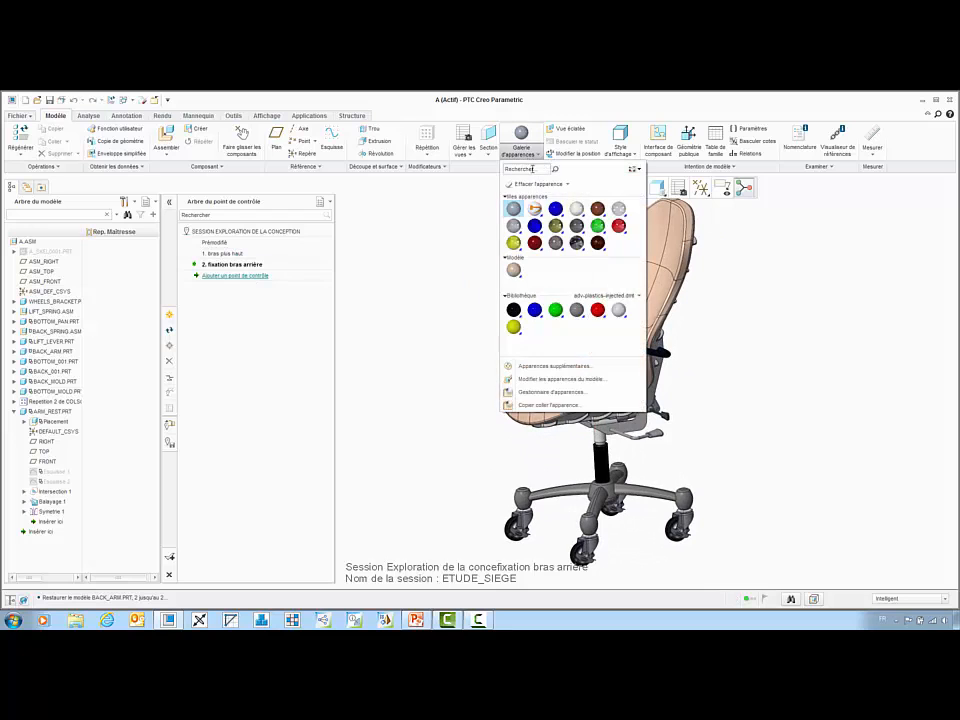
{"action": "left_click", "coordinate": [555, 208]}
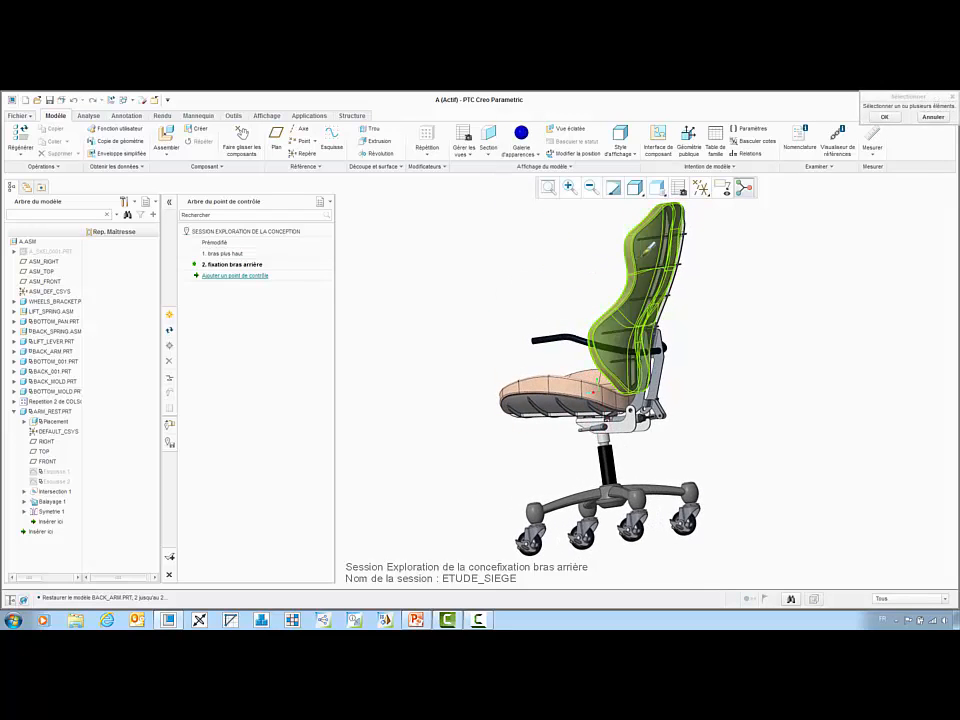
{"action": "left_click", "coordinate": [610, 242]}
{"action": "middle_click", "coordinate": [608, 245]}
Apply the white appearance with the orange motif to BACK_MOLD and BOTTOM_MOLD, and update the fixation bras arrière checkpoint.
{"action": "left_click", "coordinate": [530, 156]}
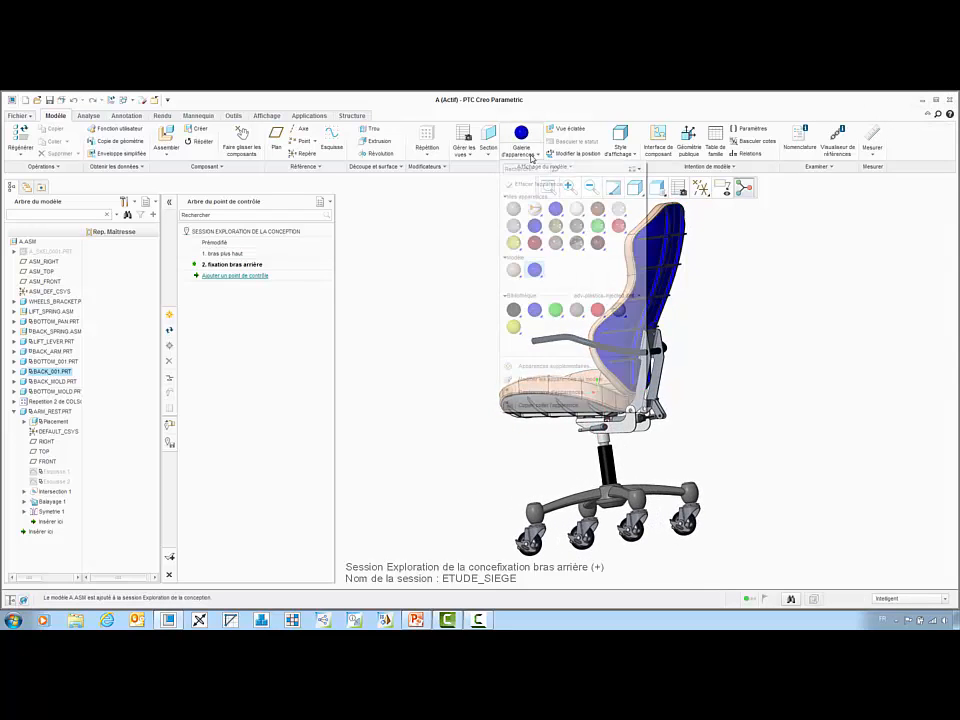
{"action": "left_click", "coordinate": [536, 208]}
{"action": "middle_click_drag", "start_coordinate": [540, 268], "coordinate": [614, 298]}
{"action": "left_click", "coordinate": [614, 300]}
{"action": "left_click", "coordinate": [572, 370]}
{"action": "middle_click", "coordinate": [436, 427]}
{"action": "scroll", "coordinate": [436, 427], "scroll_direction": "up", "scroll_amount": 1}
{"action": "mouse_move", "coordinate": [516, 368]}
{"action": "middle_mouse_down"}
{"action": "mouse_move", "coordinate": [459, 349]}
{"action": "mouse_move", "coordinate": [535, 365]}
{"action": "mouse_move", "coordinate": [525, 362]}
{"action": "middle_mouse_up"}
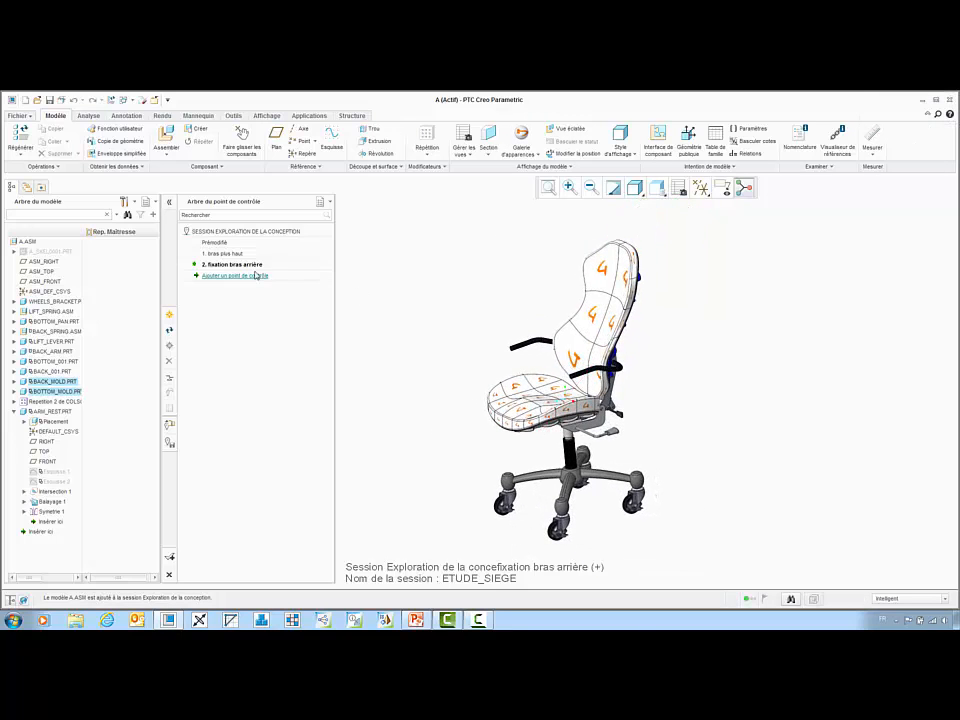
{"action": "right_click", "coordinate": [240, 264]}
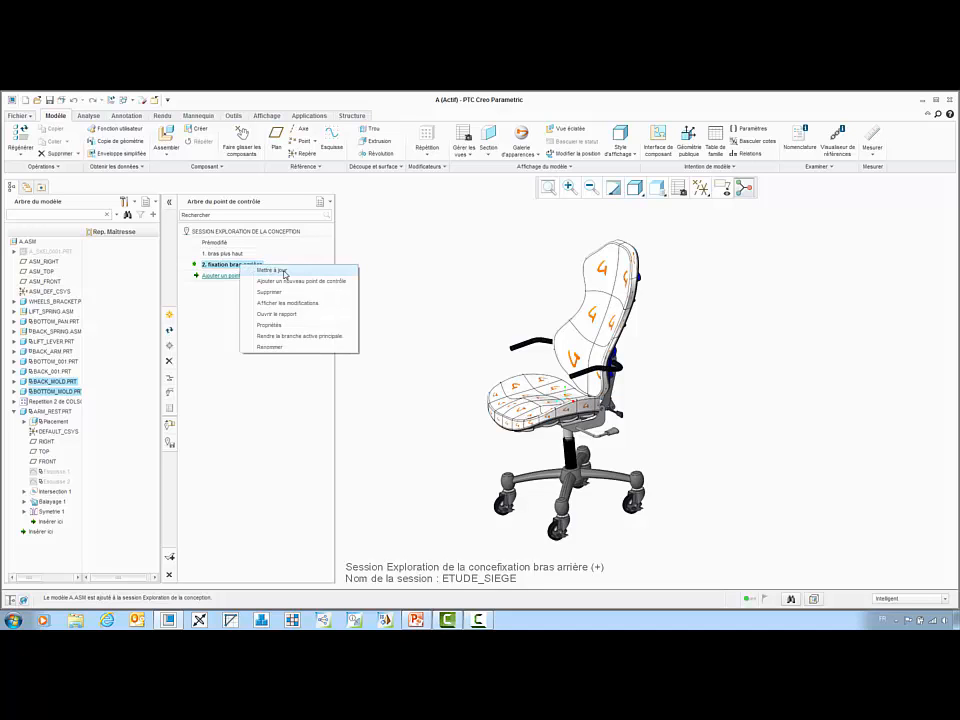
{"action": "left_click", "coordinate": [284, 270]}
Activate the checkpoints Prémodifié and fixation bras arrière for comparison, and end with bras plus haut active.
{"action": "right_click", "coordinate": [232, 243]}
{"action": "left_click", "coordinate": [240, 249]}
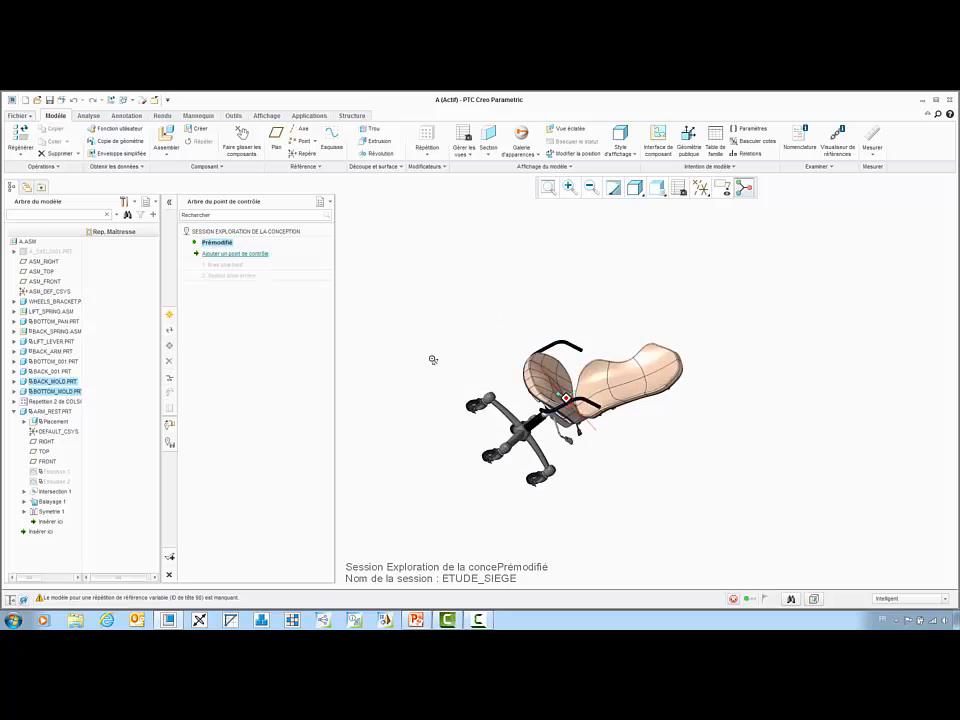
{"action": "right_click", "coordinate": [224, 274]}
{"action": "left_click", "coordinate": [255, 287]}
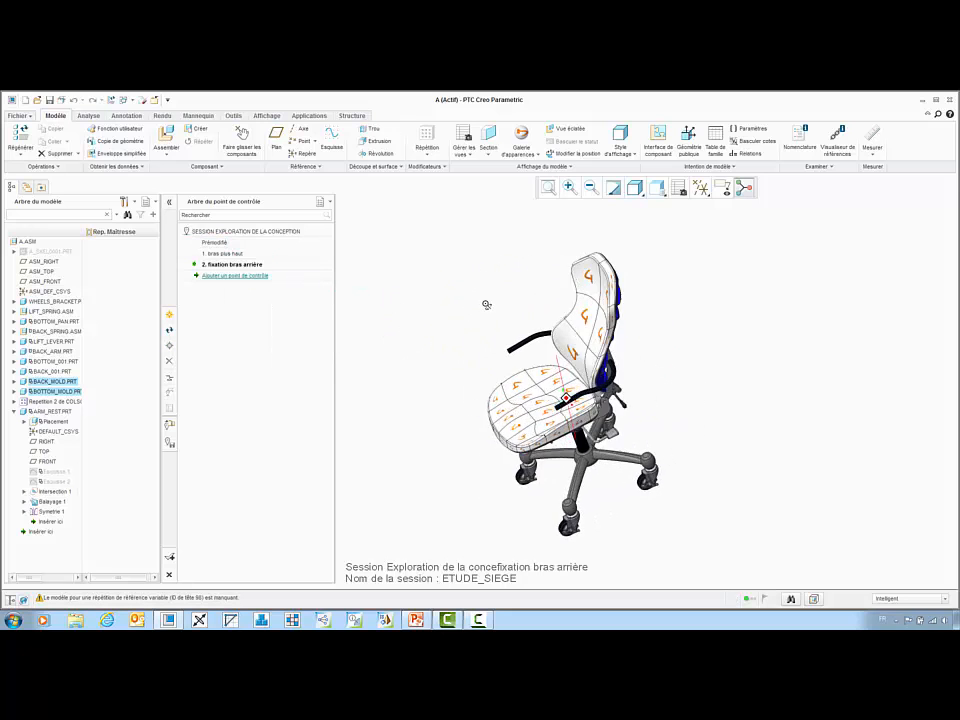
{"action": "right_click", "coordinate": [235, 256]}
{"action": "left_click", "coordinate": [257, 260]}
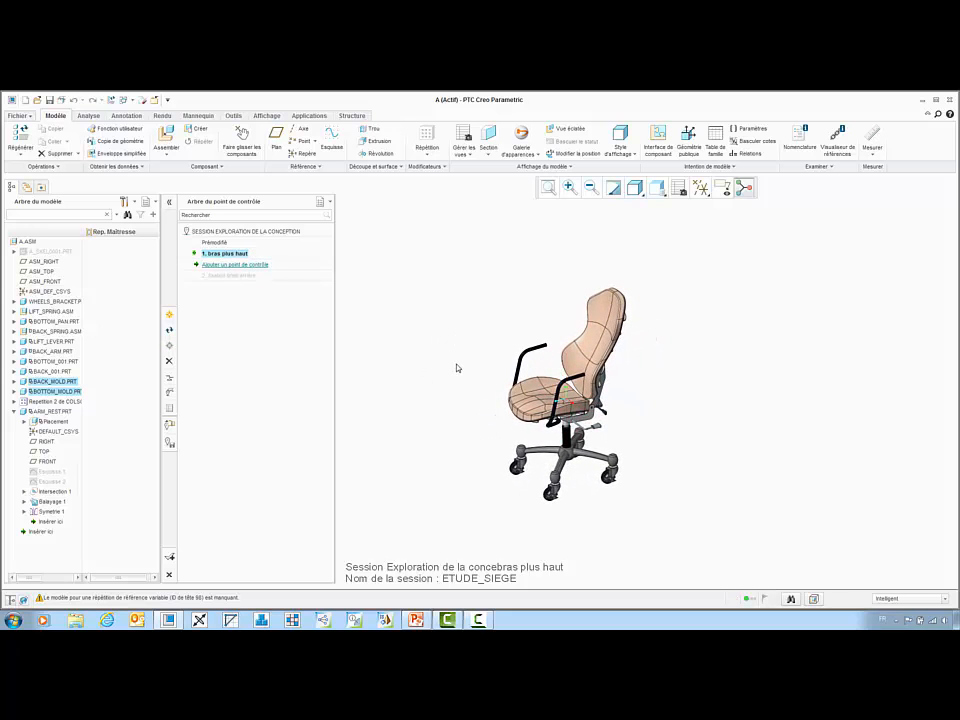
Set the distance of the first Revolution 2 wheel hub in WHEELS_BRACKET from the central axis to 350 and regenerate the assembly.
{"action": "scroll", "coordinate": [562, 470], "scroll_direction": "down", "scroll_amount": 5}
{"action": "left_click", "coordinate": [550, 452]}
{"action": "middle_click_drag", "start_coordinate": [550, 452], "coordinate": [540, 410]}
{"action": "left_click", "coordinate": [14, 301]}
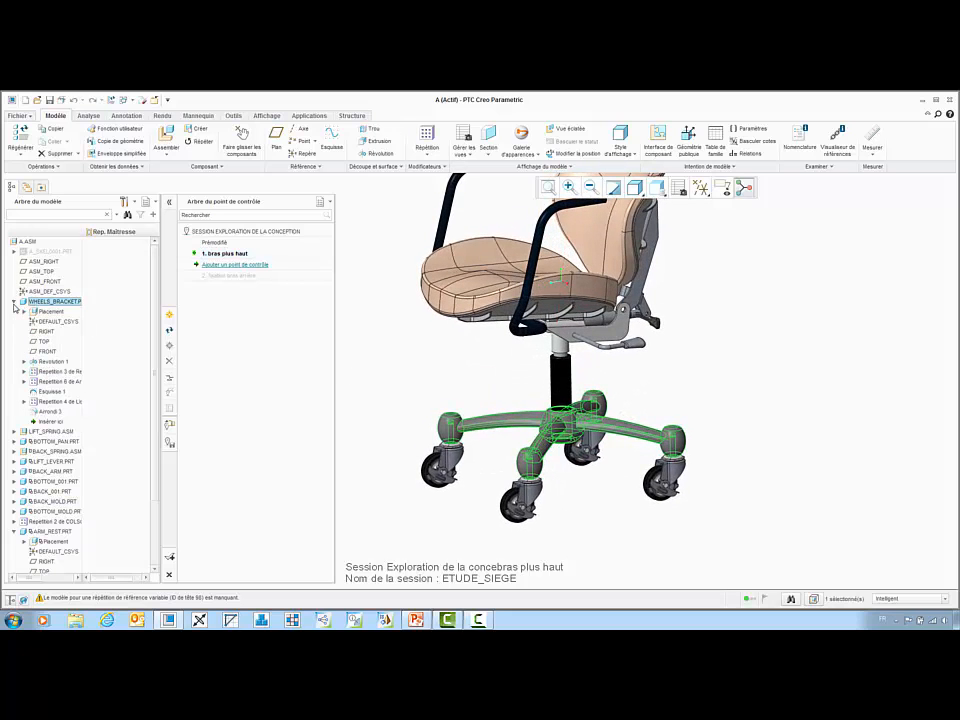
{"action": "left_click", "coordinate": [25, 371]}
{"action": "right_click", "coordinate": [62, 381]}
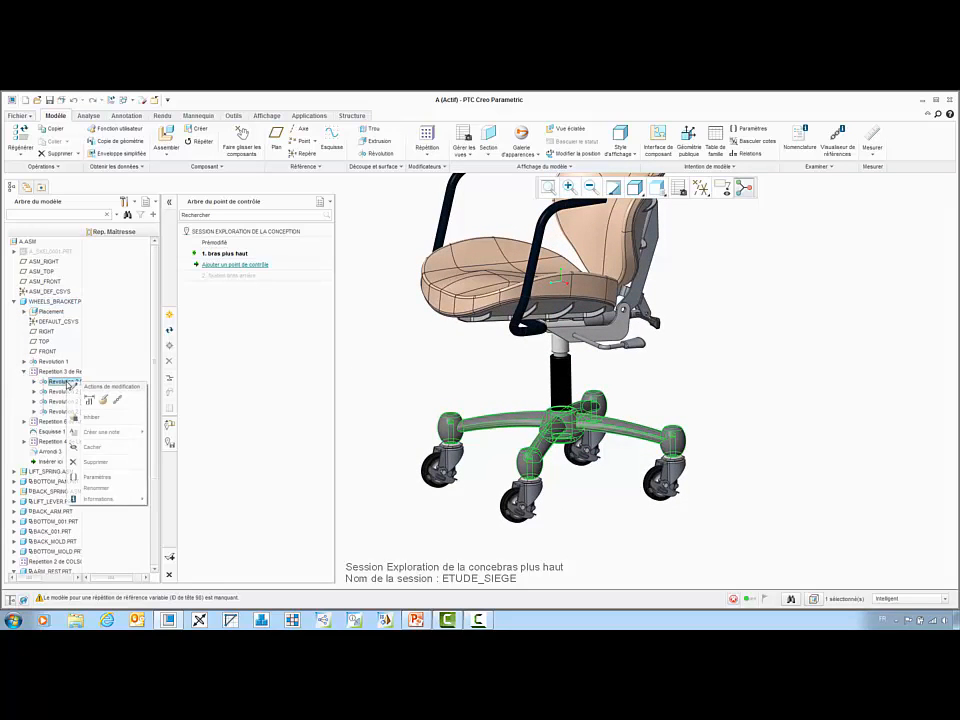
{"action": "left_click", "coordinate": [90, 399]}
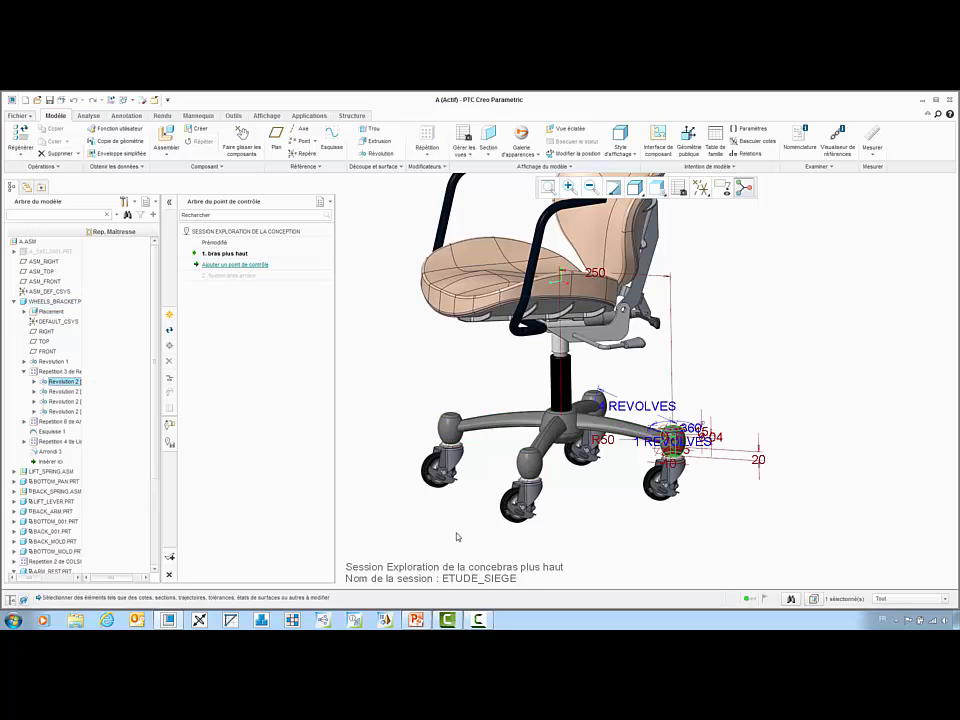
{"action": "double_click", "coordinate": [596, 273]}
{"action": "type", "text": "300"}
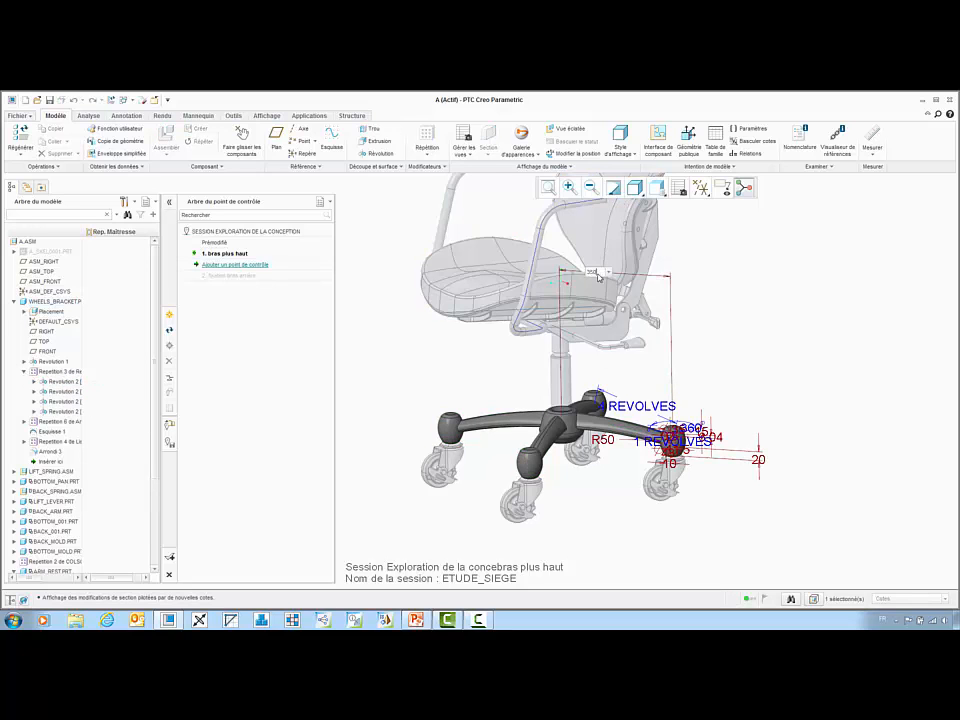
{"action": "key", "text": "Return"}
{"action": "key", "text": "ctrl+g"}
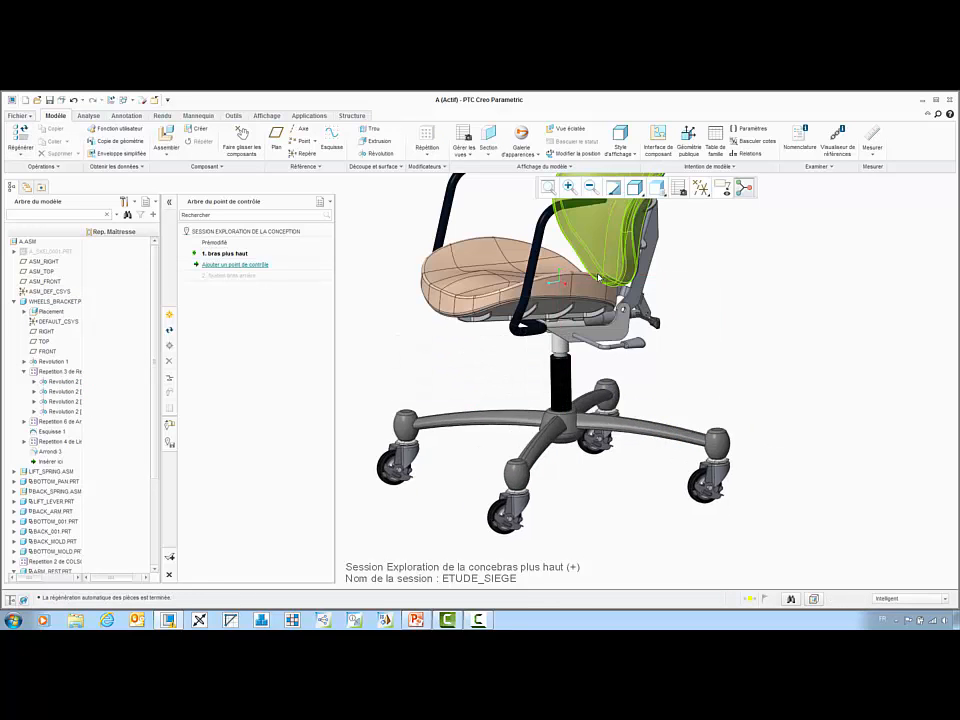
Add a checkpoint named embase plus large with the keyword 350mm.
{"action": "scroll", "coordinate": [635, 469], "scroll_direction": "up", "scroll_amount": 3}
{"action": "mouse_move", "coordinate": [636, 473]}
{"action": "middle_mouse_down"}
{"action": "mouse_move", "coordinate": [654, 463]}
{"action": "mouse_move", "coordinate": [647, 474]}
{"action": "middle_mouse_up"}
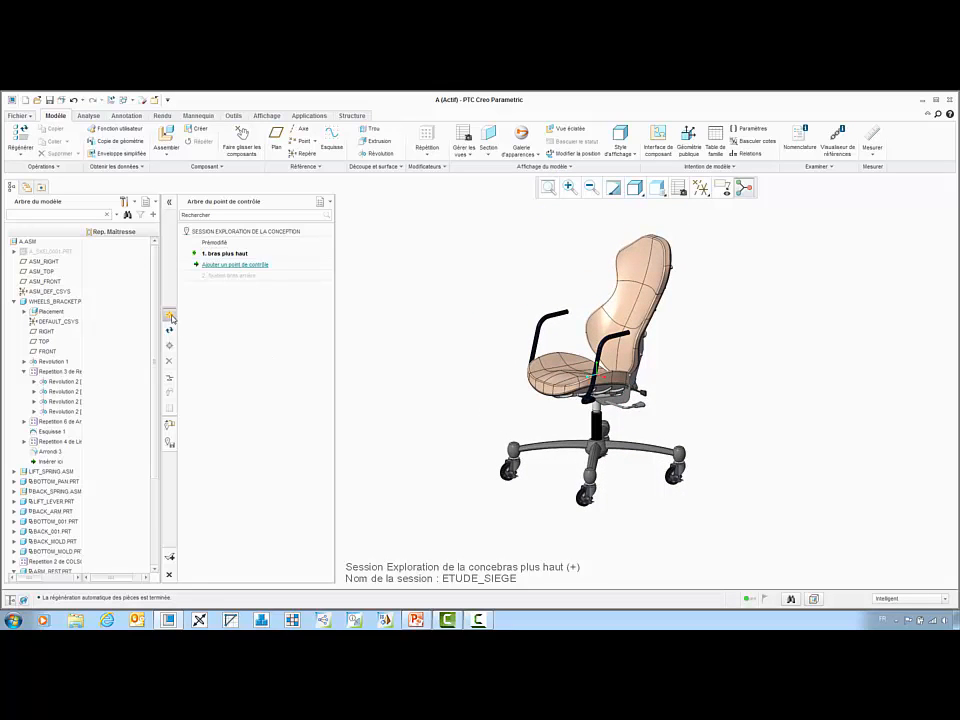
{"action": "left_click", "coordinate": [235, 264]}
{"action": "type", "text": "en"}
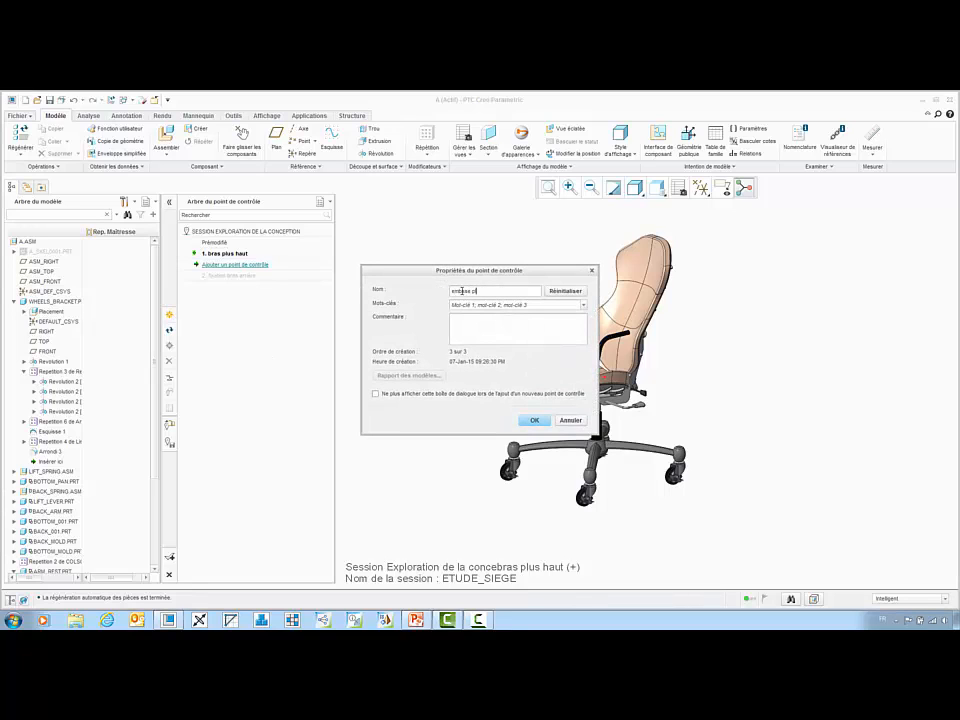
{"action": "left_click", "coordinate": [475, 305]}
{"action": "left_click", "coordinate": [533, 420]}
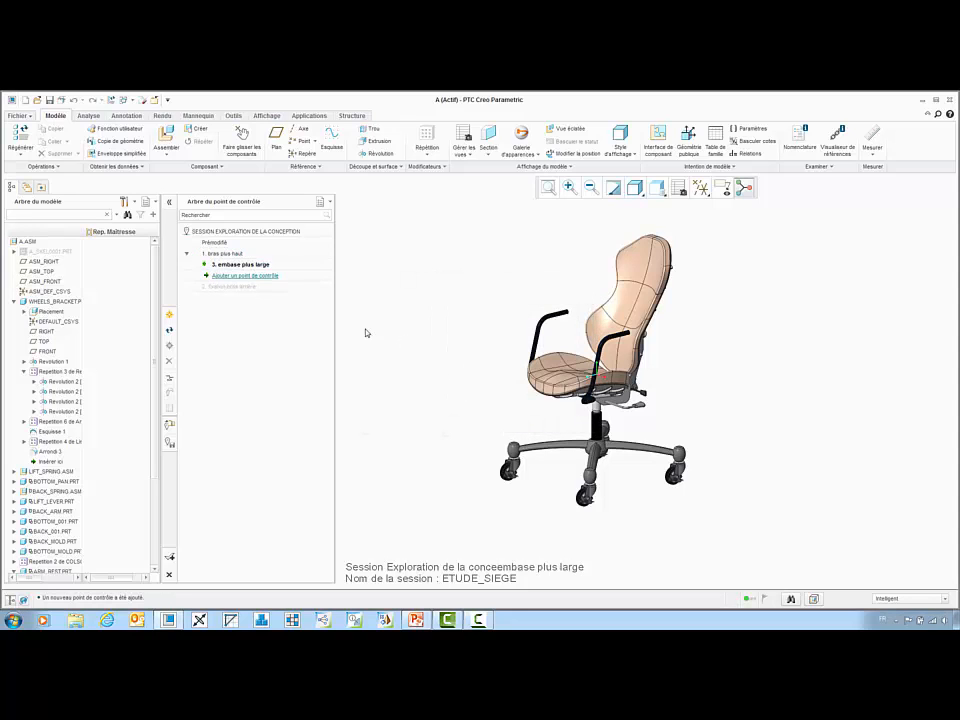
Activate the bras plus haut checkpoint, set the Revolution 2 pattern in WHEELS_BRACKET to 6 members and regenerate the assembly.
{"action": "right_click", "coordinate": [229, 253]}
{"action": "left_click", "coordinate": [250, 258]}
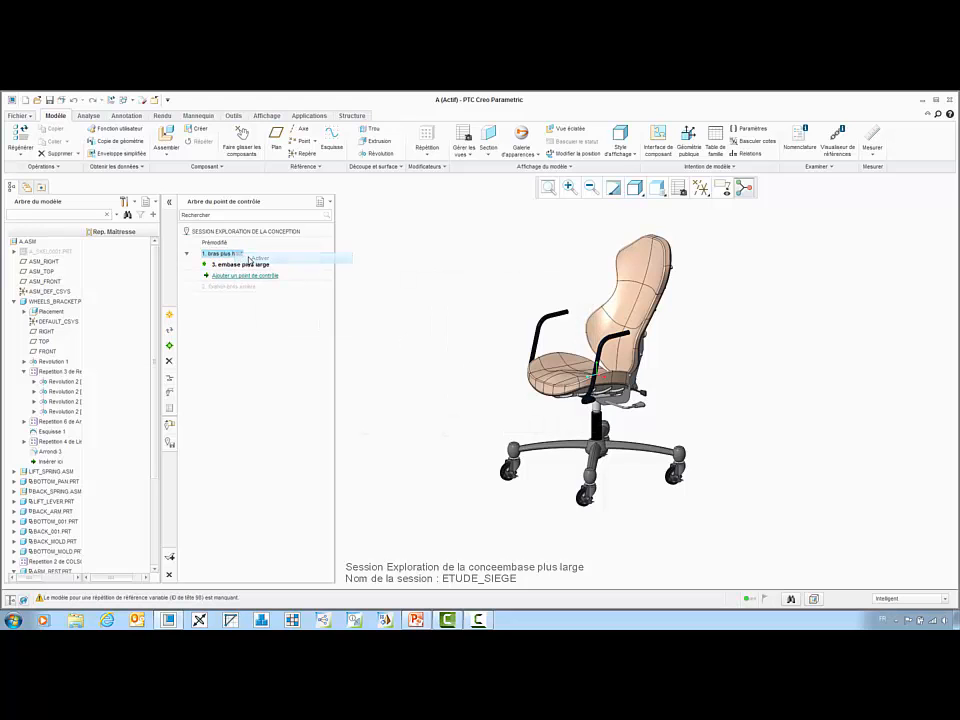
{"action": "right_click", "coordinate": [64, 371]}
{"action": "left_click", "coordinate": [91, 389]}
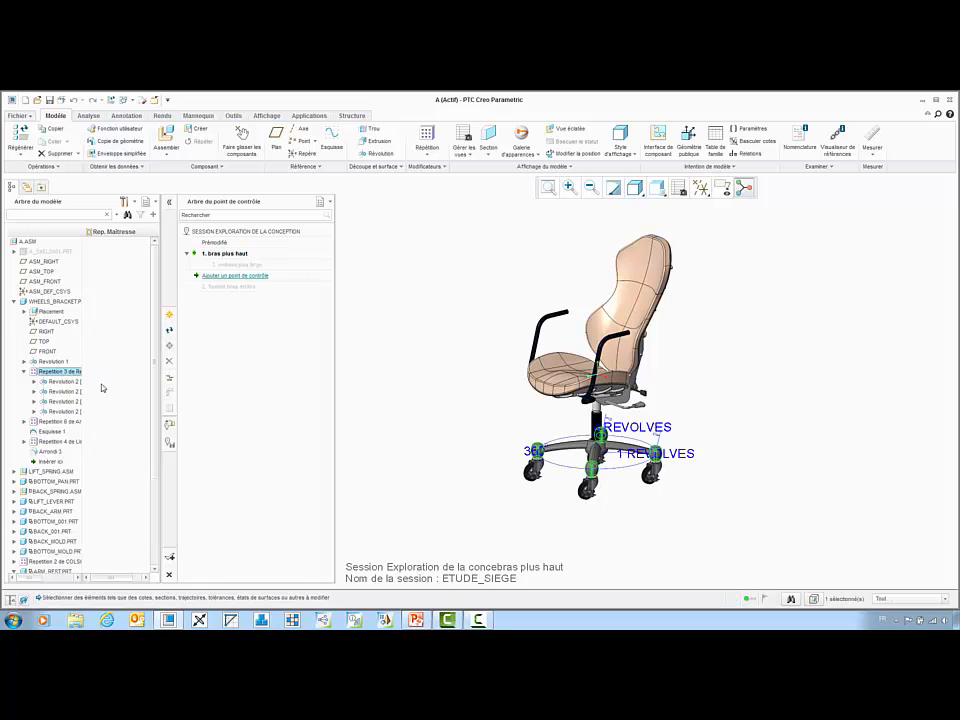
{"action": "double_click", "coordinate": [597, 427]}
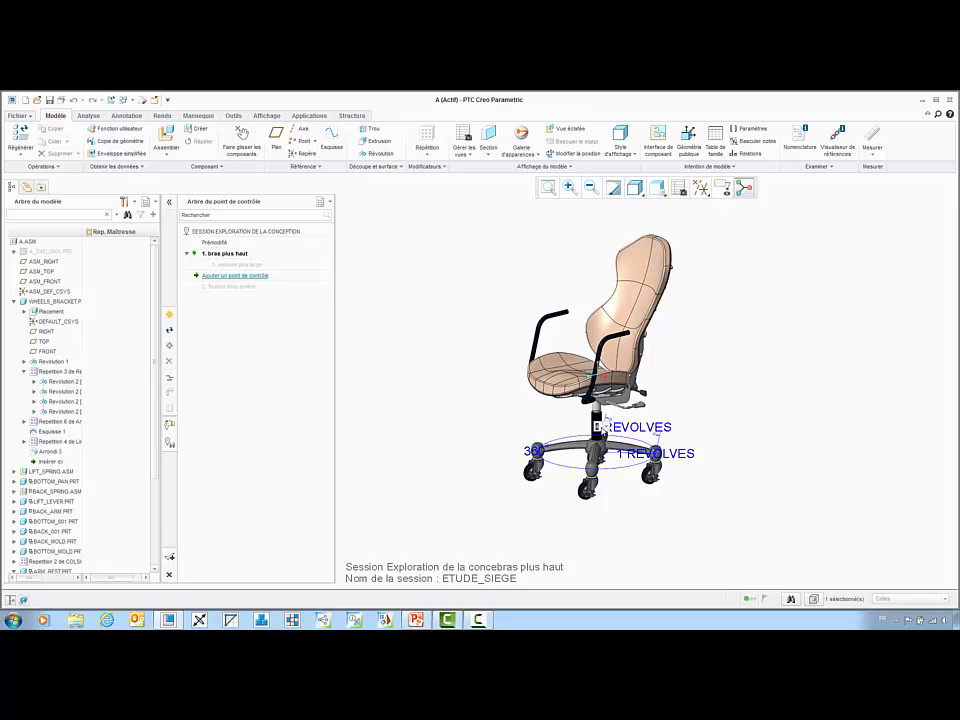
{"action": "type", "text": "6"}
{"action": "key", "text": "Return"}
{"action": "left_click", "coordinate": [519, 405]}
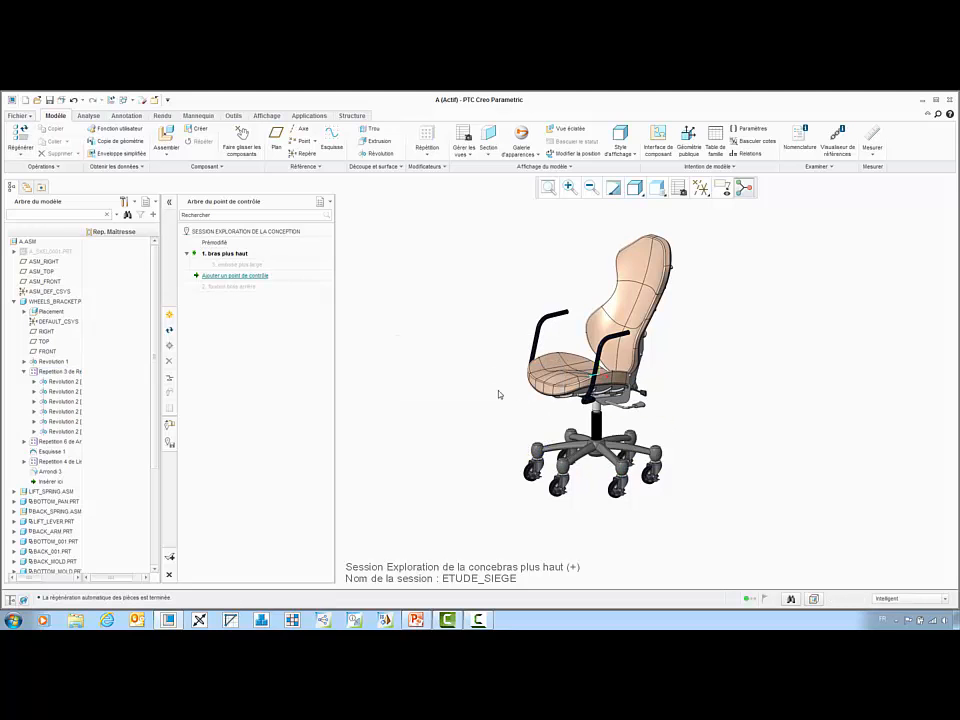
{"action": "mouse_move", "coordinate": [501, 399]}
{"action": "middle_mouse_down"}
{"action": "mouse_move", "coordinate": [499, 388]}
{"action": "mouse_move", "coordinate": [500, 398]}
{"action": "middle_mouse_up"}
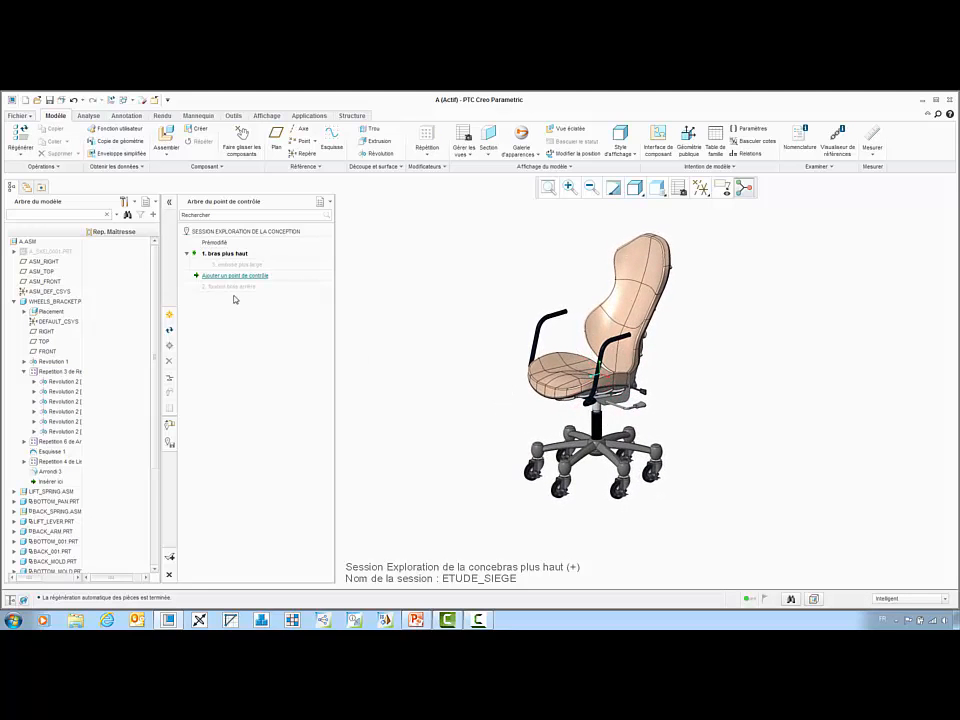
Add a checkpoint named 6 roues for the six-wheel base.
{"action": "left_click", "coordinate": [170, 316]}
{"action": "left_click_drag", "start_coordinate": [498, 291], "coordinate": [447, 292]}
{"action": "type", "text": "6 roues"}
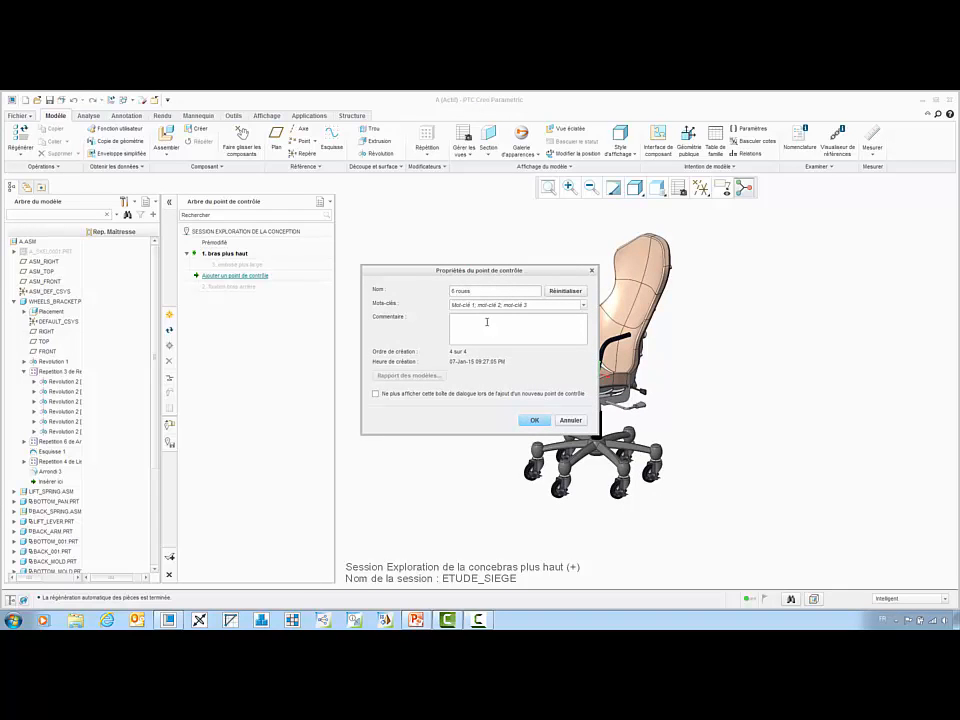
{"action": "key", "text": "Return"}
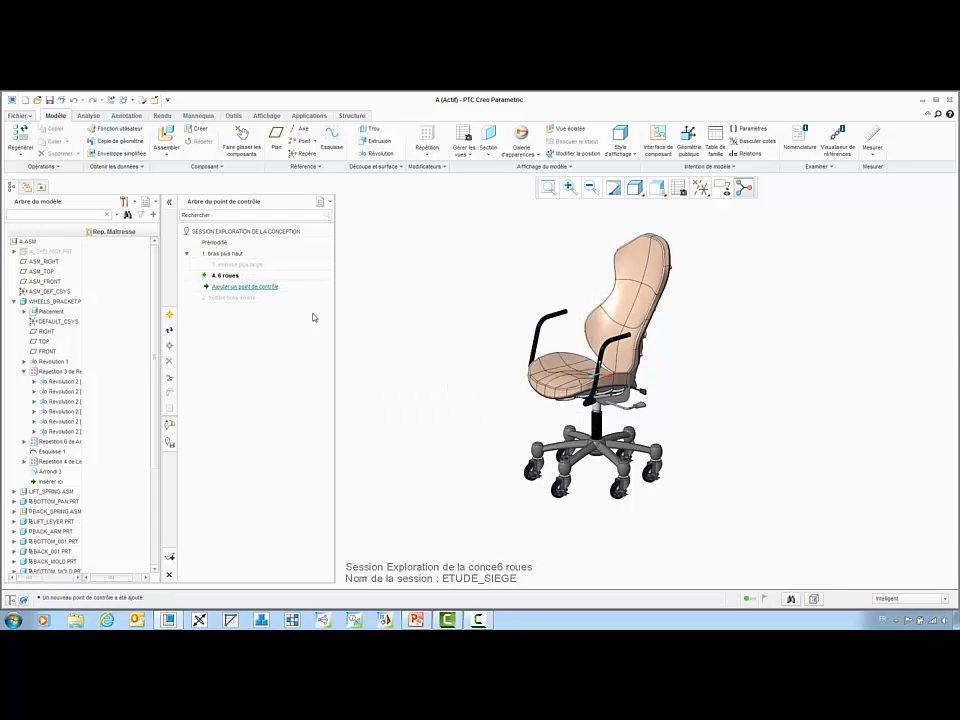
Activate the fixation bras arrière checkpoint and reshape the leg curve in Esquisse 1 of WHEELS_BRACKET into a higher upward arch.
{"action": "right_click", "coordinate": [244, 299]}
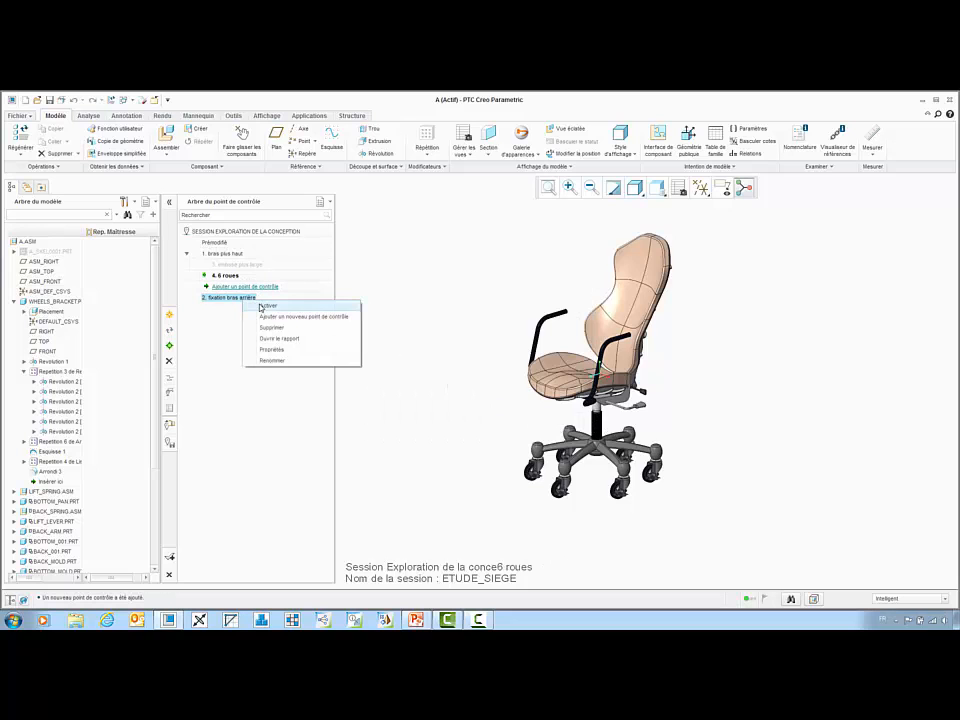
{"action": "left_click", "coordinate": [263, 306]}
{"action": "middle_click_drag", "start_coordinate": [438, 316], "coordinate": [372, 295]}
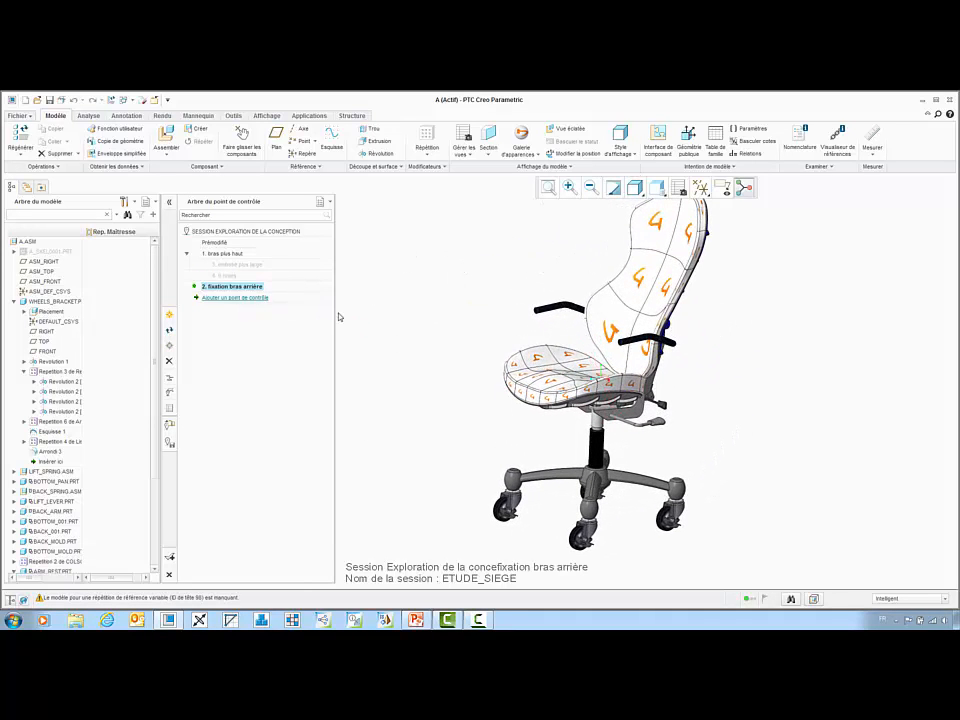
{"action": "right_click", "coordinate": [46, 431]}
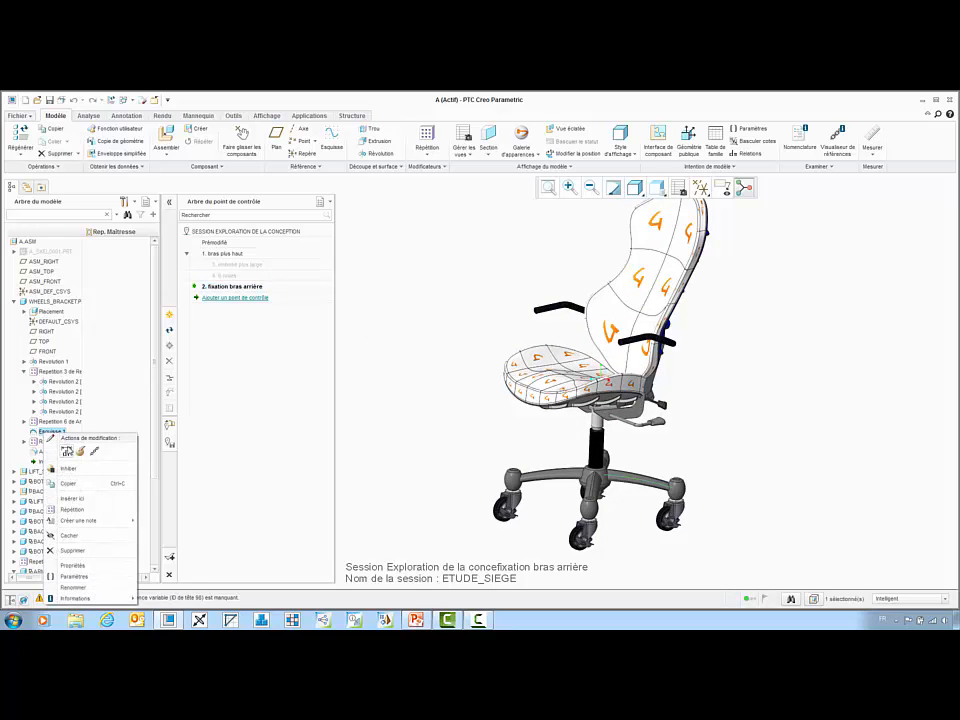
{"action": "left_click", "coordinate": [75, 452]}
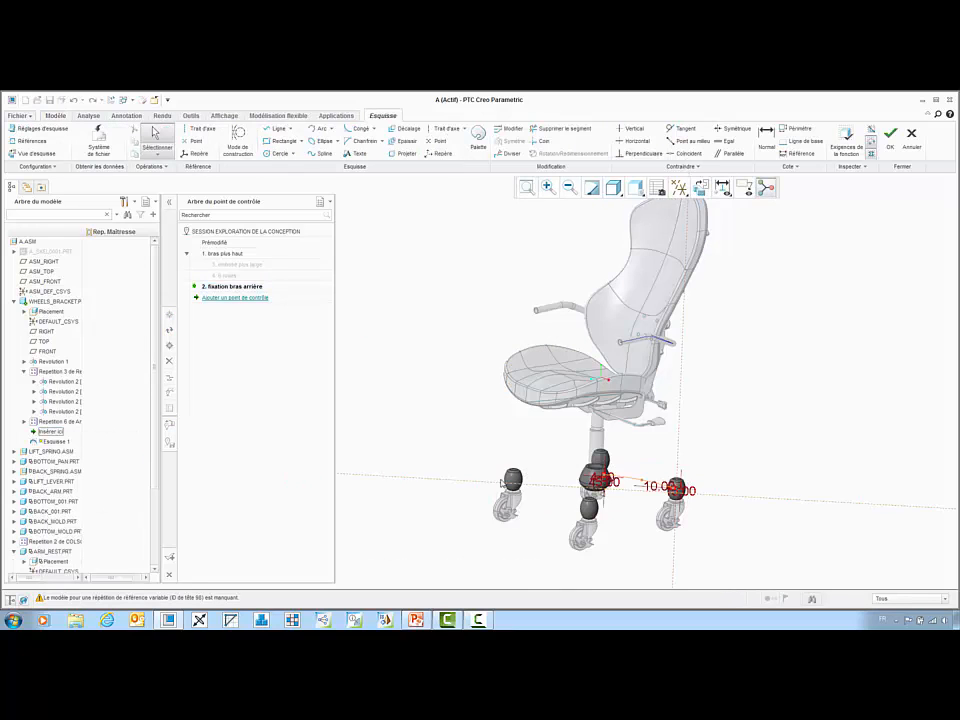
{"action": "left_click_drag", "start_coordinate": [643, 480], "coordinate": [649, 464]}
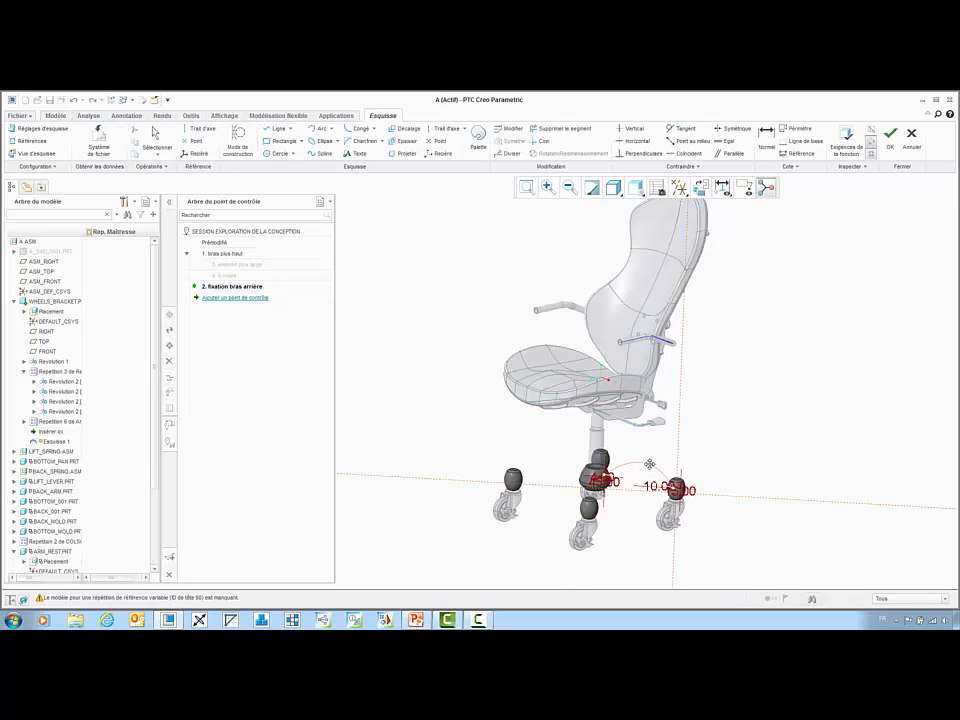
{"action": "right_click", "coordinate": [697, 440]}
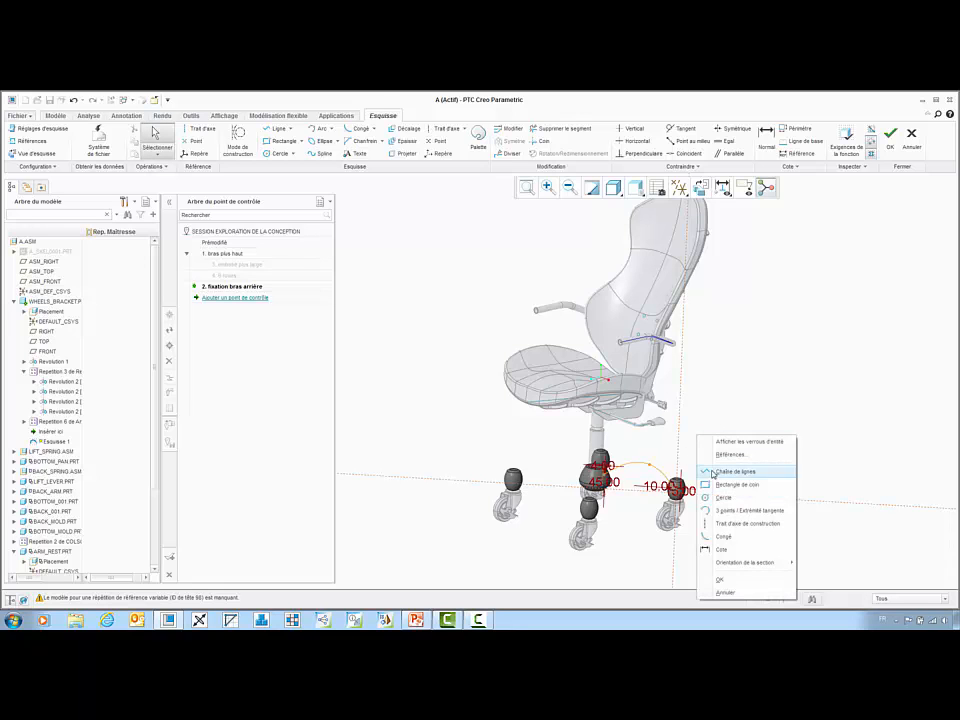
{"action": "left_click", "coordinate": [724, 578]}
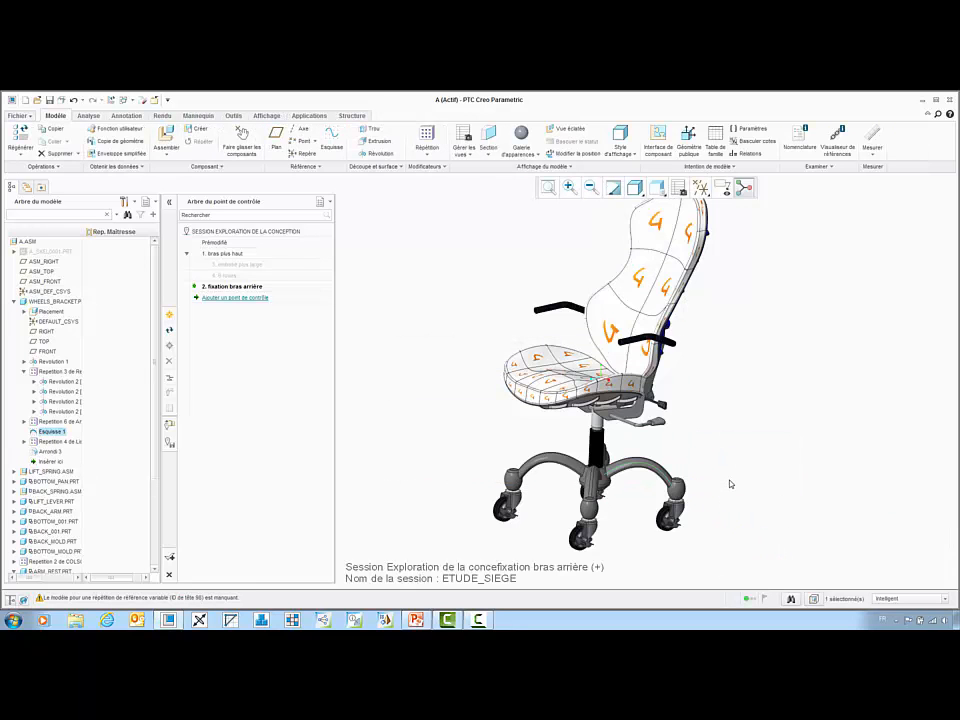
{"action": "middle_click_drag", "start_coordinate": [744, 472], "coordinate": [708, 478]}
{"action": "left_click", "coordinate": [511, 453]}
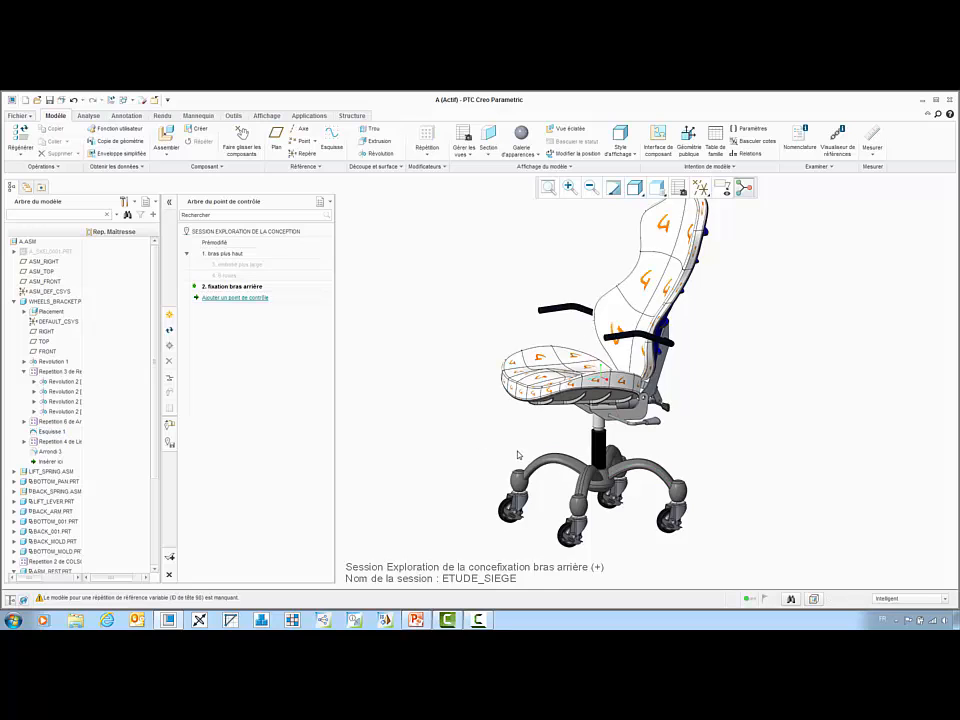
Add a checkpoint named embase courbe for the arched wheel base.
{"action": "scroll", "coordinate": [510, 454], "scroll_direction": "up", "scroll_amount": 1}
{"action": "left_click", "coordinate": [169, 314]}
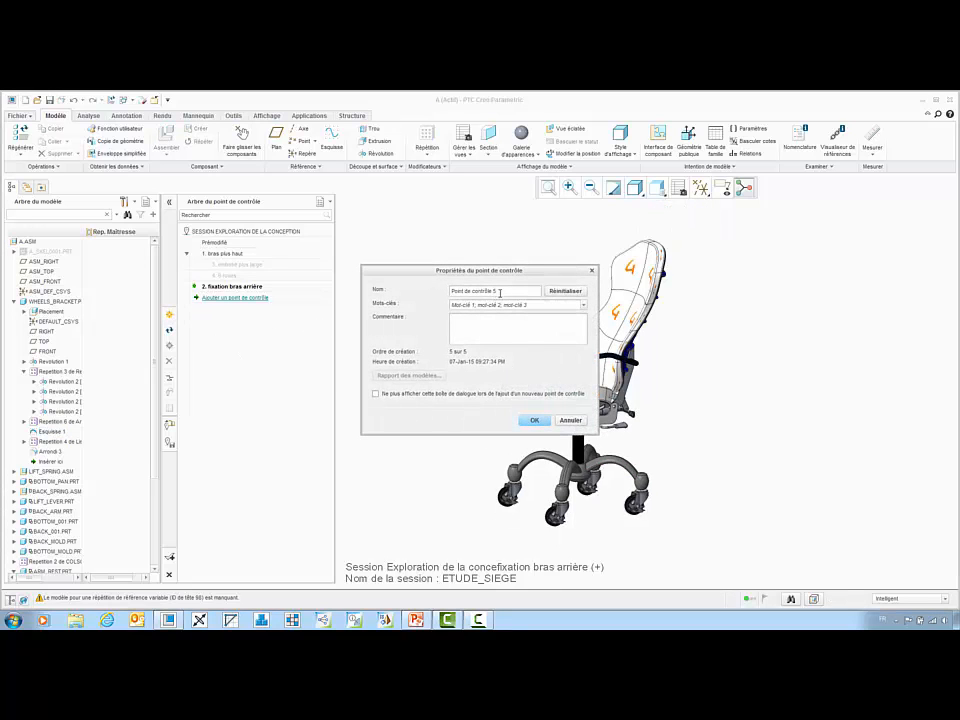
{"action": "left_click_drag", "start_coordinate": [500, 292], "coordinate": [453, 291]}
{"action": "type", "text": "r"}
{"action": "left_click", "coordinate": [534, 420]}
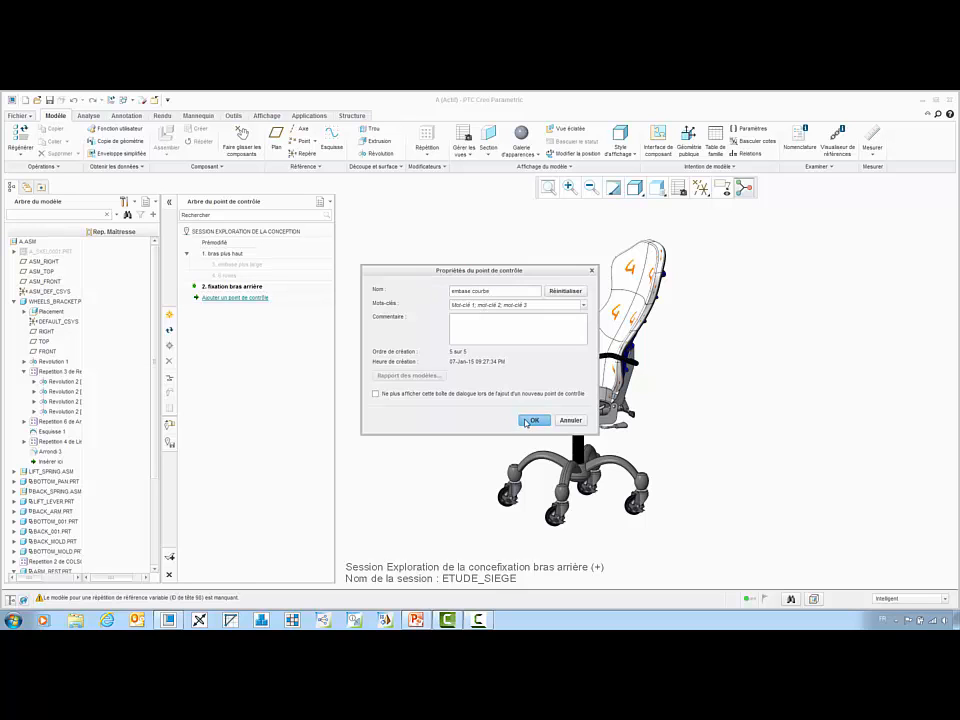
Activate the Prémodifié checkpoint for comparison, and end with embase plus large active.
{"action": "right_click", "coordinate": [222, 246]}
{"action": "left_click", "coordinate": [226, 251]}
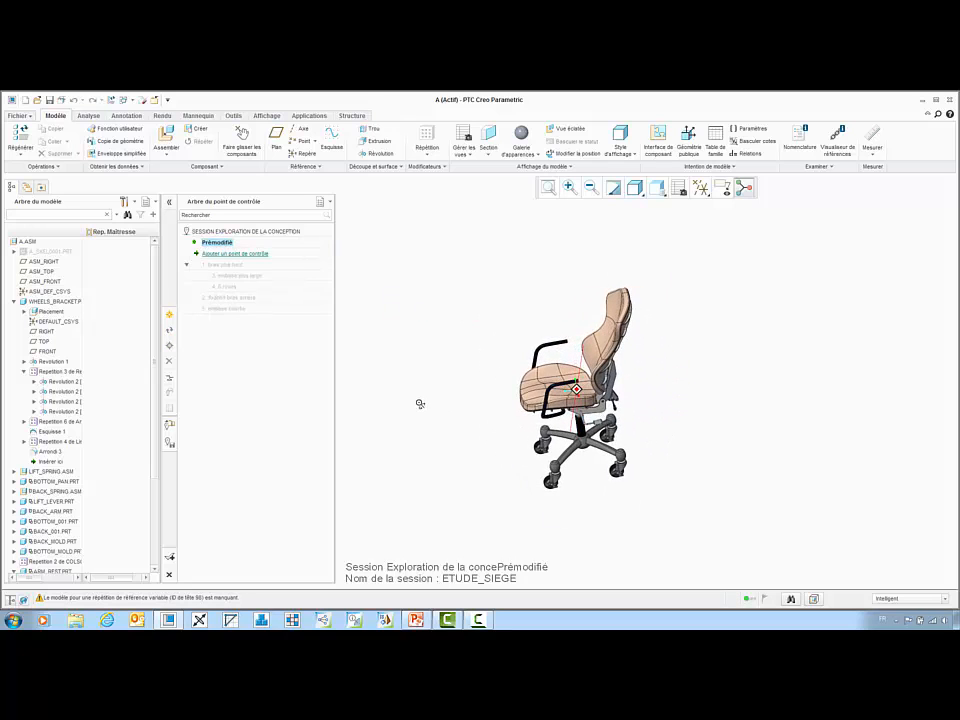
{"action": "left_click", "coordinate": [322, 201]}
{"action": "left_click", "coordinate": [322, 201]}
{"action": "right_click", "coordinate": [243, 276]}
{"action": "left_click", "coordinate": [262, 284]}
Limit the checkpoint tree to the active checkpoint's path and display the checkpoints chronologically.
{"action": "left_click", "coordinate": [321, 201]}
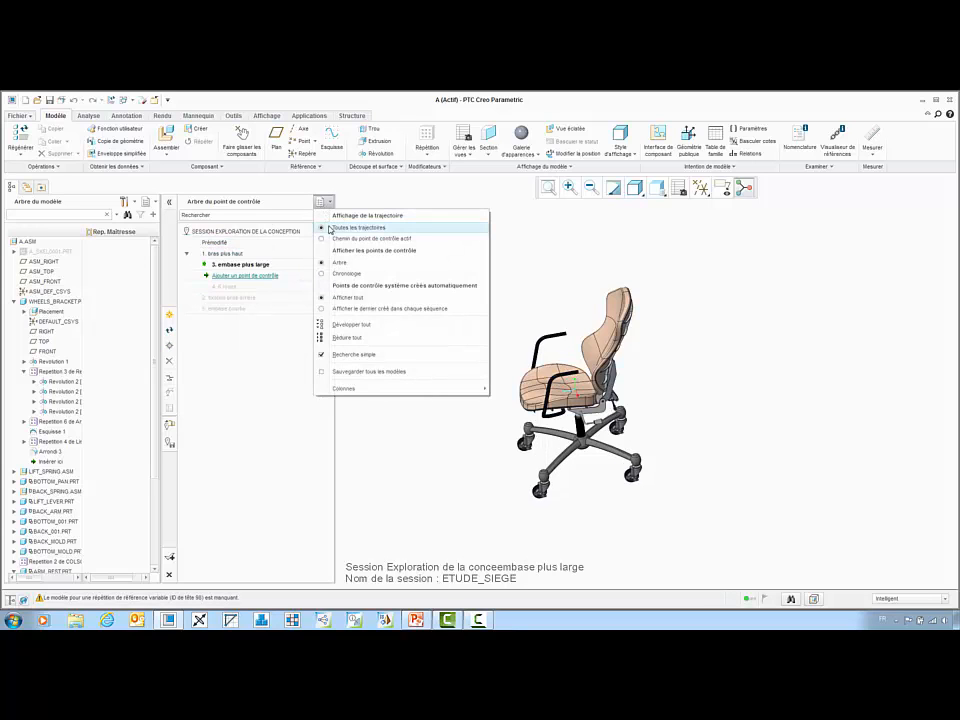
{"action": "left_click", "coordinate": [363, 239]}
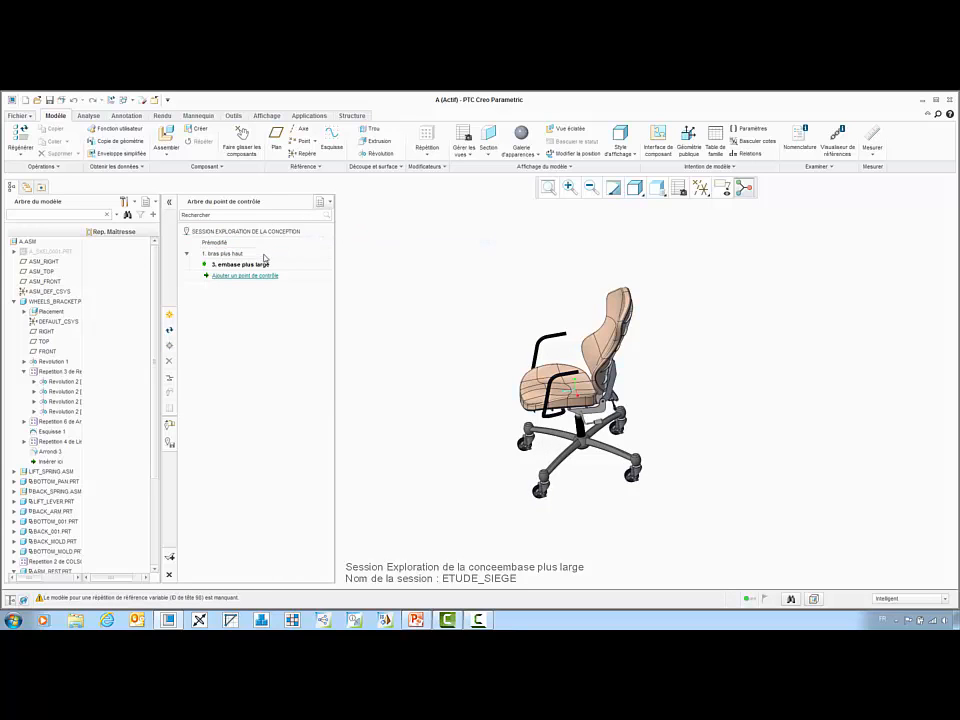
{"action": "left_click", "coordinate": [321, 201]}
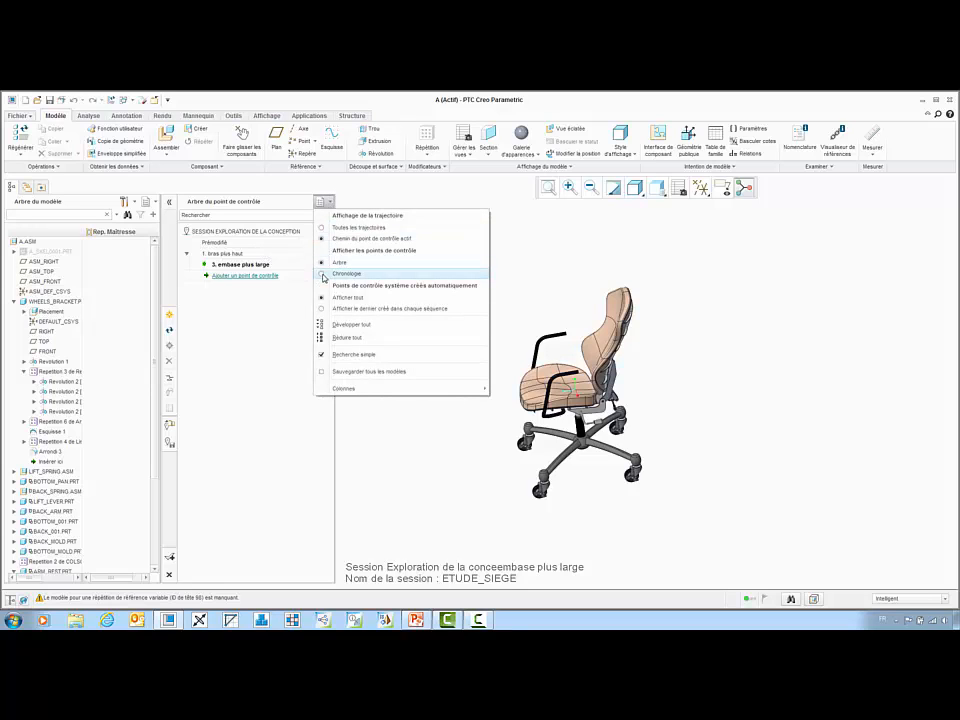
{"action": "left_click", "coordinate": [323, 275]}
Show all paths in the chronological checkpoint tree.
{"action": "left_click", "coordinate": [321, 201]}
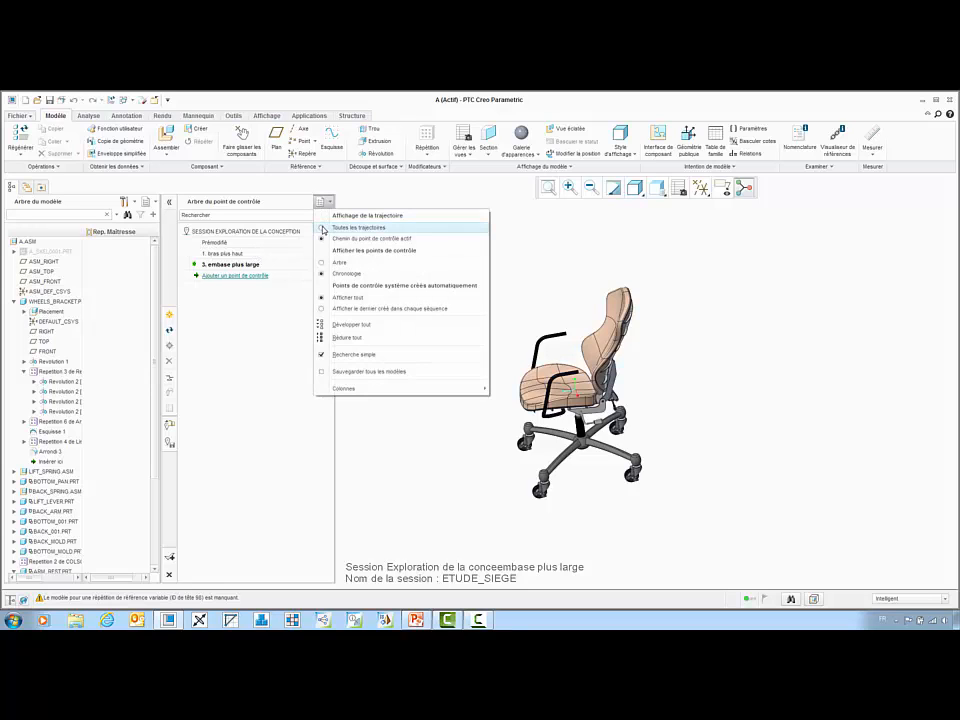
{"action": "left_click", "coordinate": [323, 229]}
{"action": "left_click", "coordinate": [321, 201]}
{"action": "left_click", "coordinate": [322, 201]}
Search the checkpoint names for "fix" and clear the search.
{"action": "left_click", "coordinate": [260, 214]}
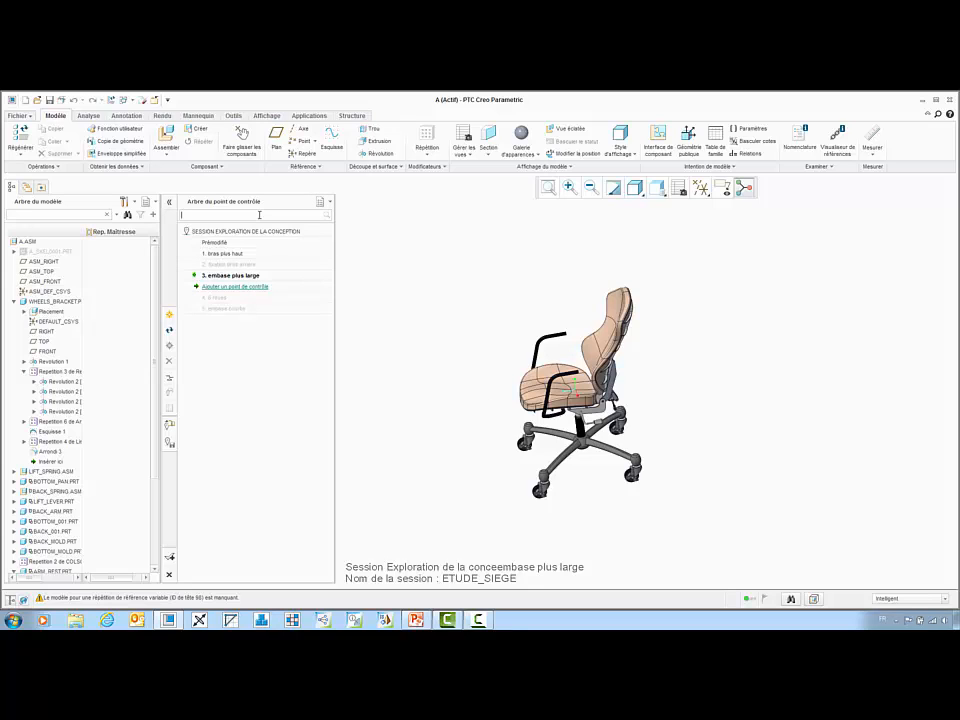
{"action": "type", "text": "fix"}
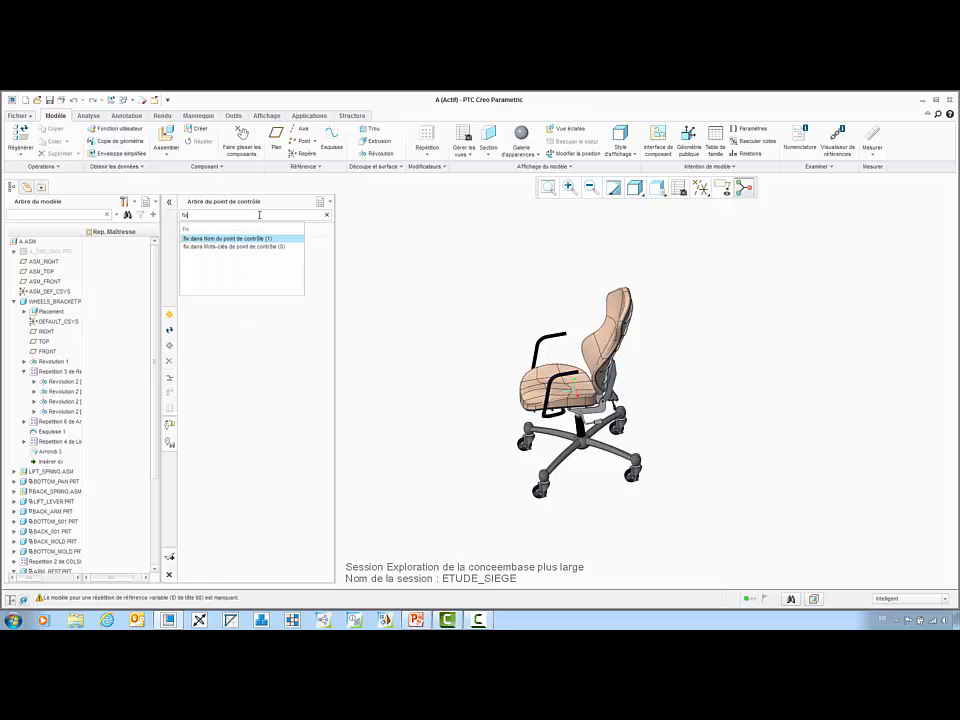
{"action": "left_click", "coordinate": [246, 239]}
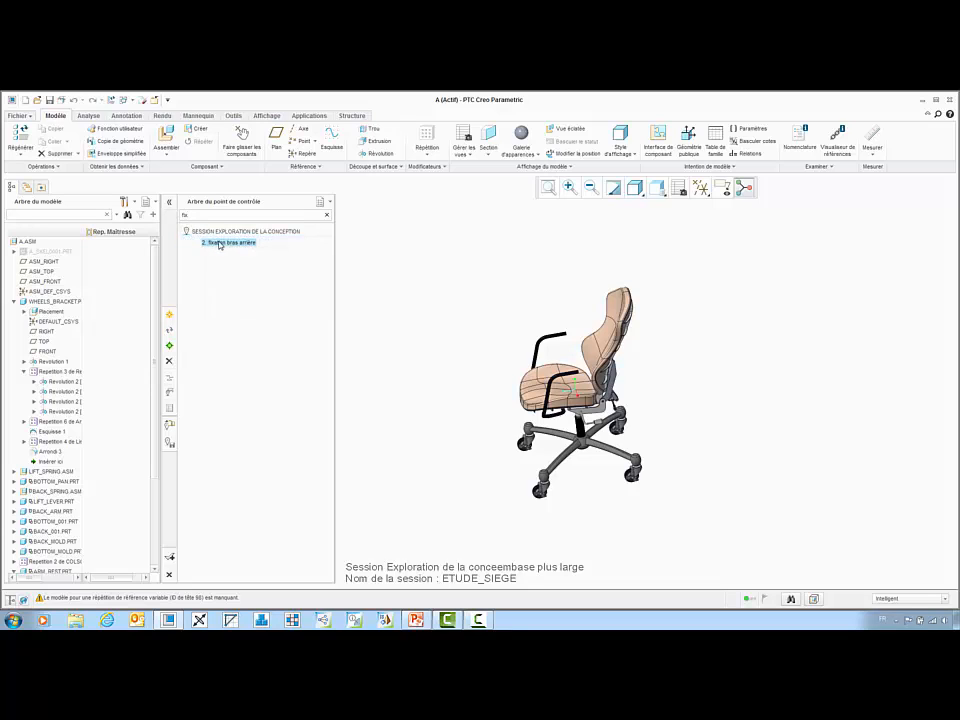
{"action": "left_click", "coordinate": [327, 215]}
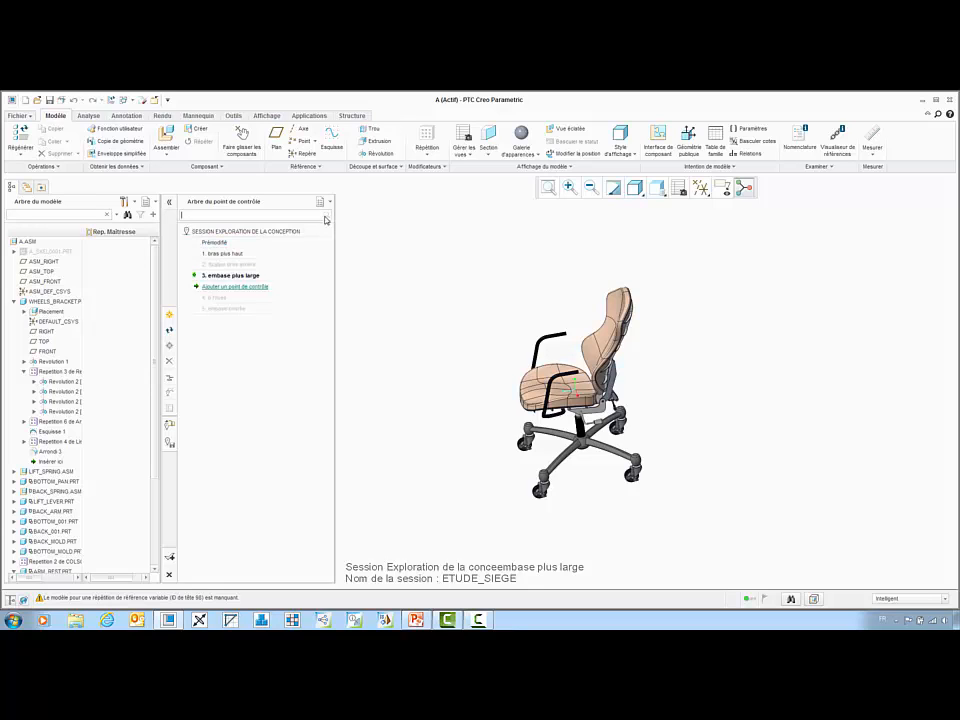
{"action": "left_click", "coordinate": [322, 202]}
{"action": "left_click", "coordinate": [293, 326]}
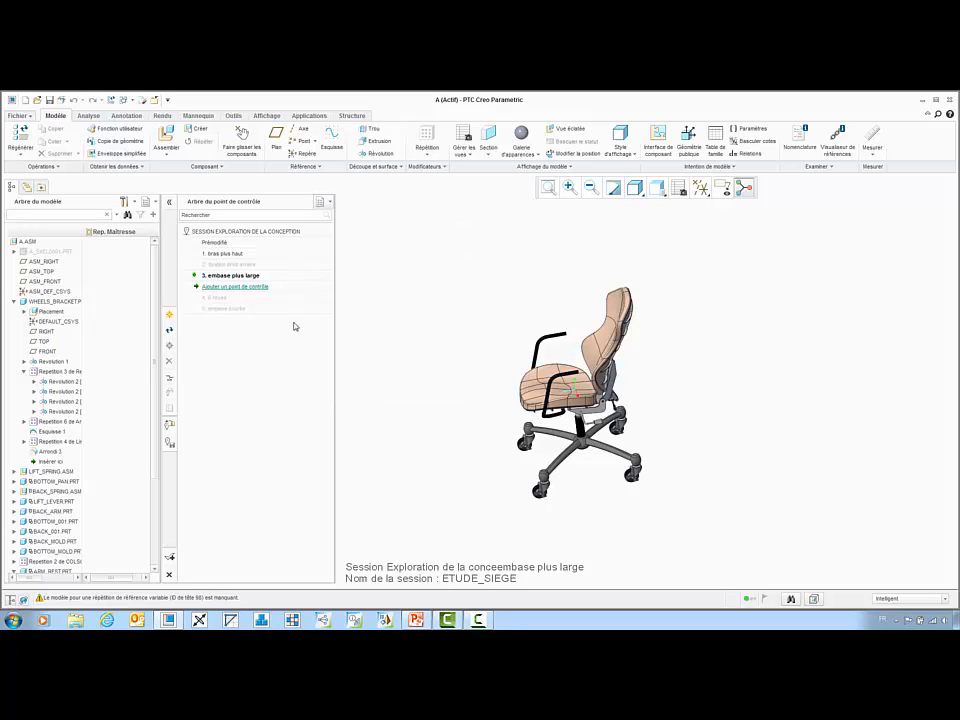
Add the keyword courbe to the properties of the embase courbe checkpoint.
{"action": "right_click", "coordinate": [240, 311]}
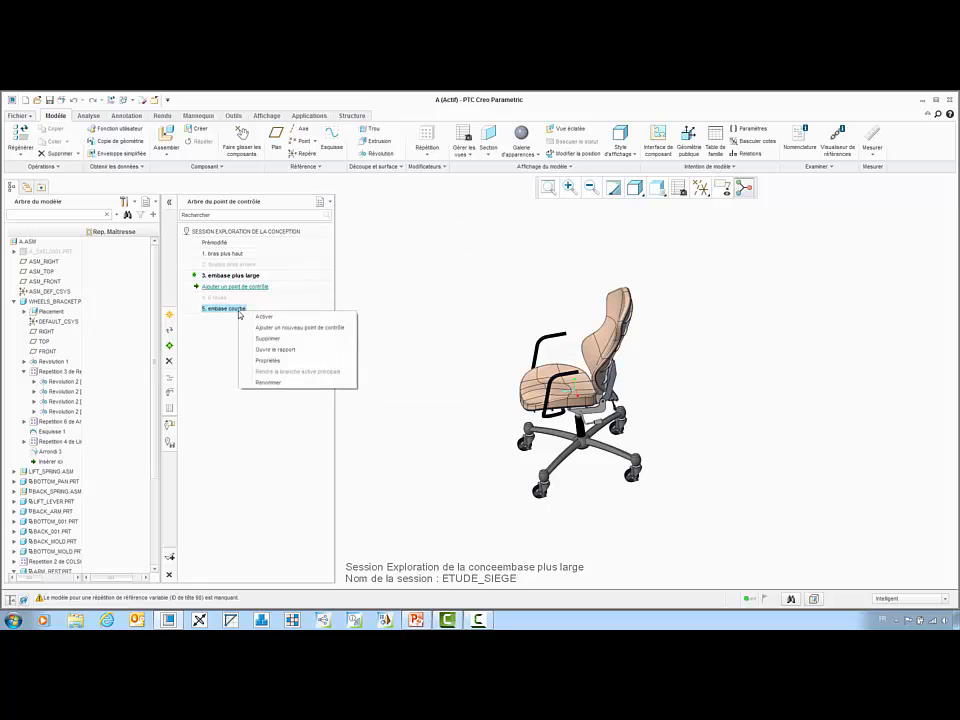
{"action": "left_click", "coordinate": [270, 361]}
{"action": "left_click", "coordinate": [545, 304]}
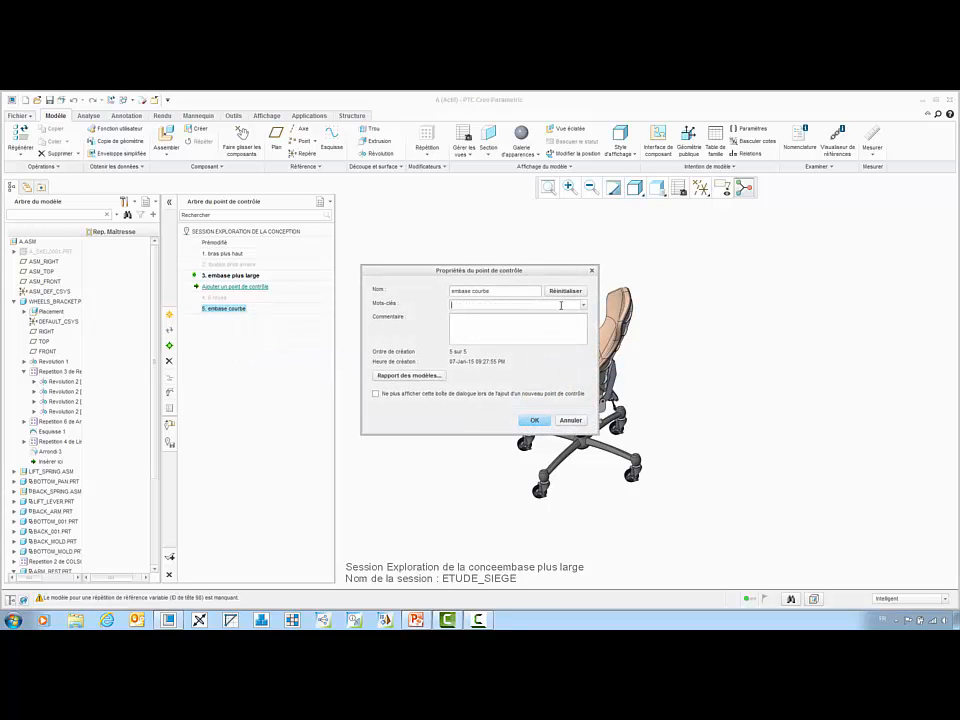
{"action": "type", "text": "courbe"}
{"action": "left_click", "coordinate": [534, 420]}
Display the keywords column (Mots-clés) in the checkpoint tree and select the embase plus large keyword.
{"action": "left_click", "coordinate": [321, 202]}
{"action": "mouse_move", "coordinate": [386, 390]}
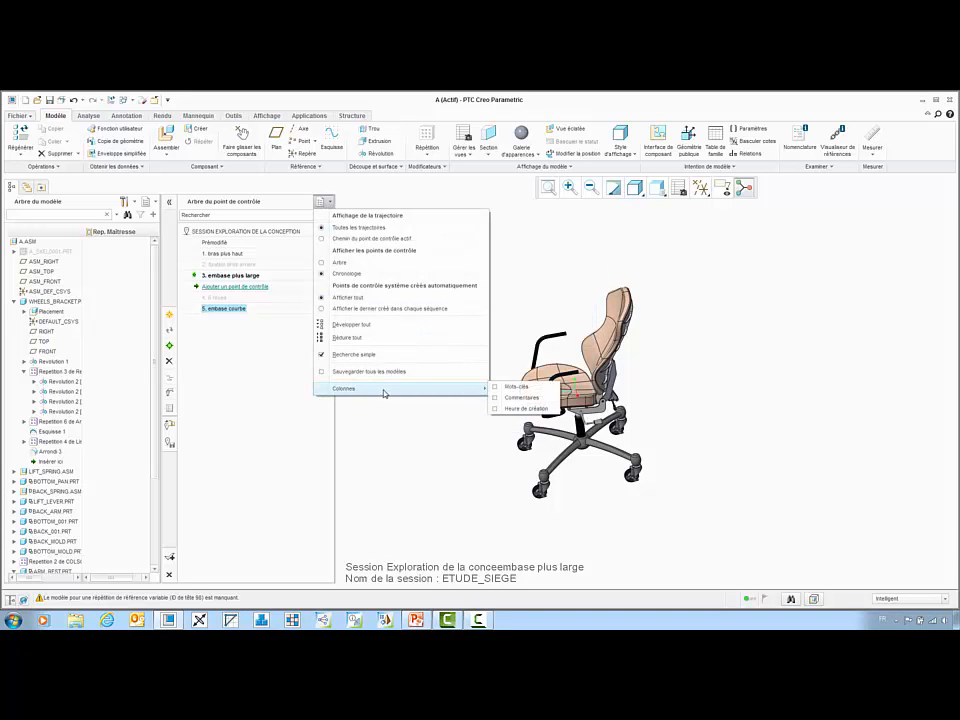
{"action": "left_click", "coordinate": [495, 386]}
{"action": "left_click", "coordinate": [290, 287]}
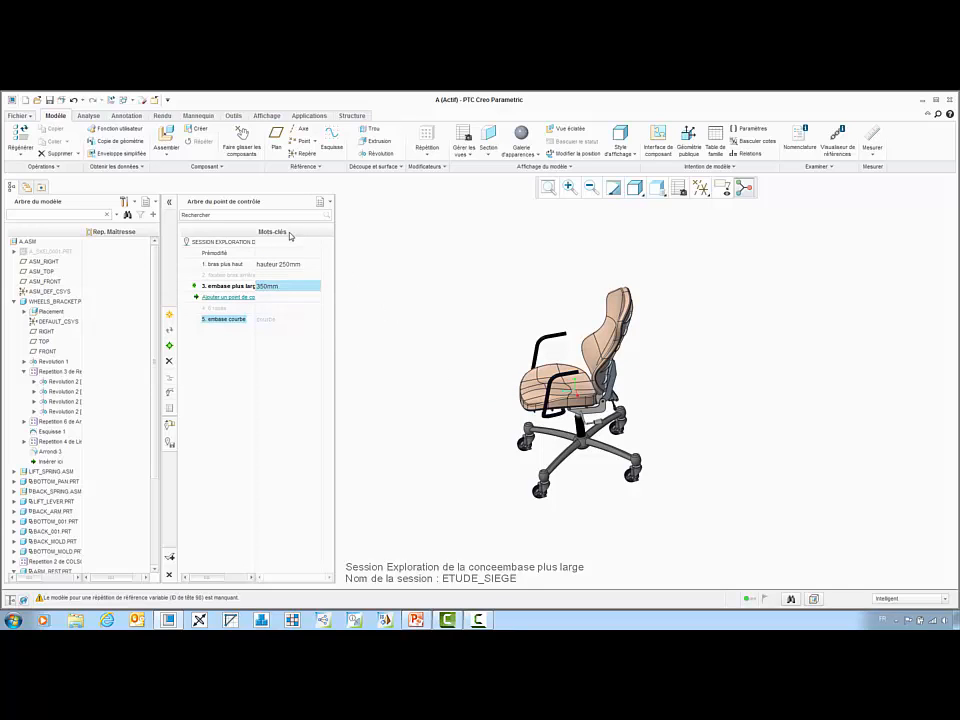